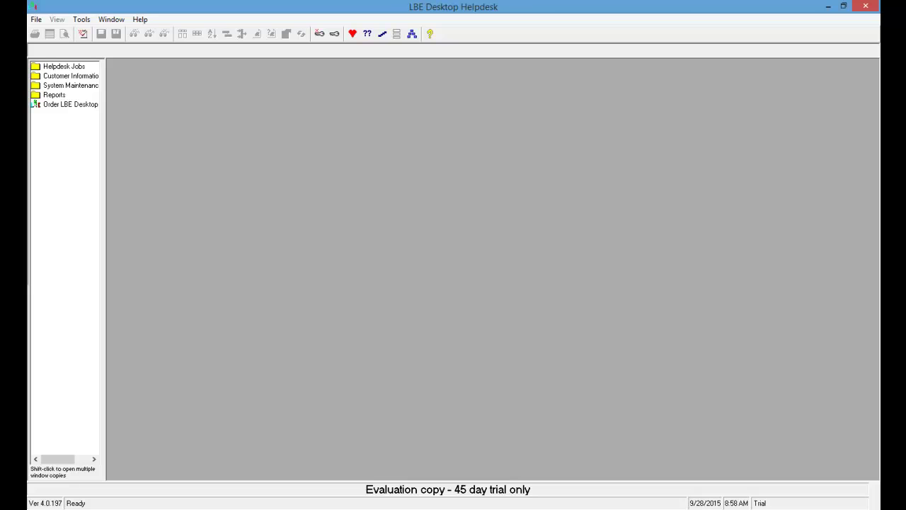
Open the Operators list under System Maintenance and start a new operator record.
double_click(73, 86)
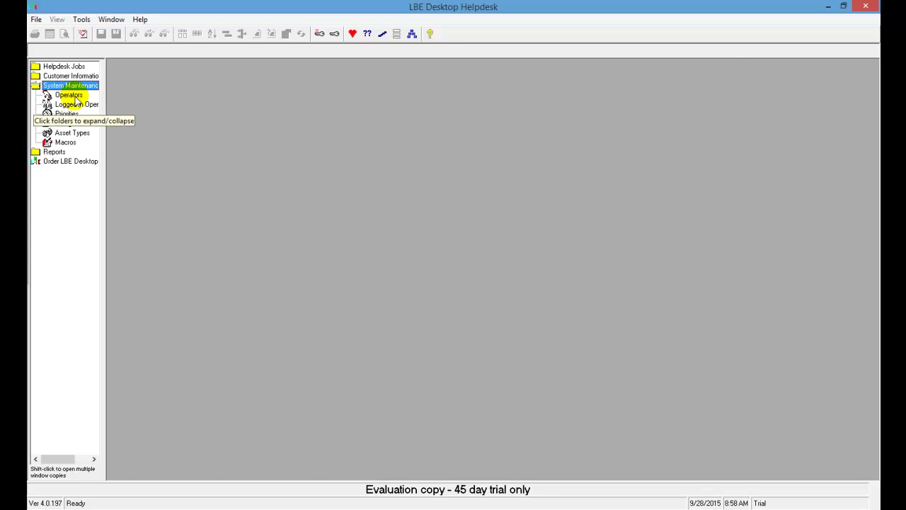
click(70, 95)
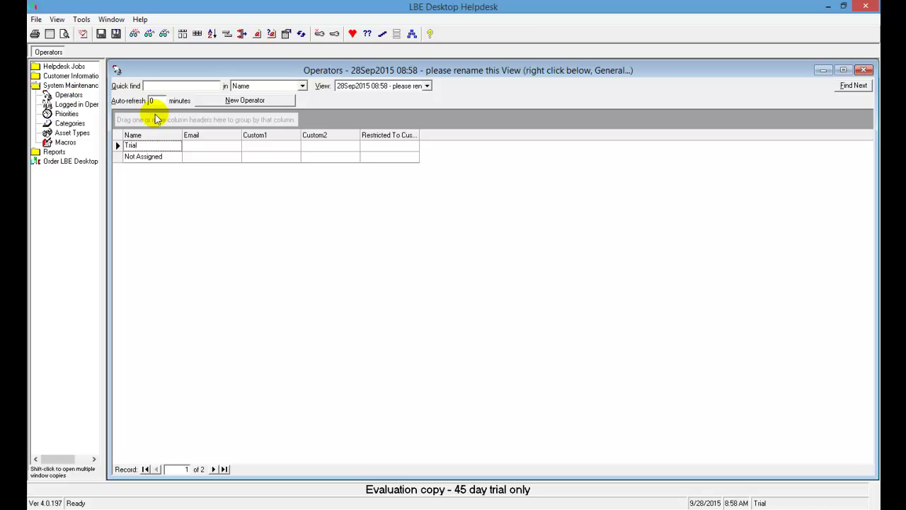
click(253, 101)
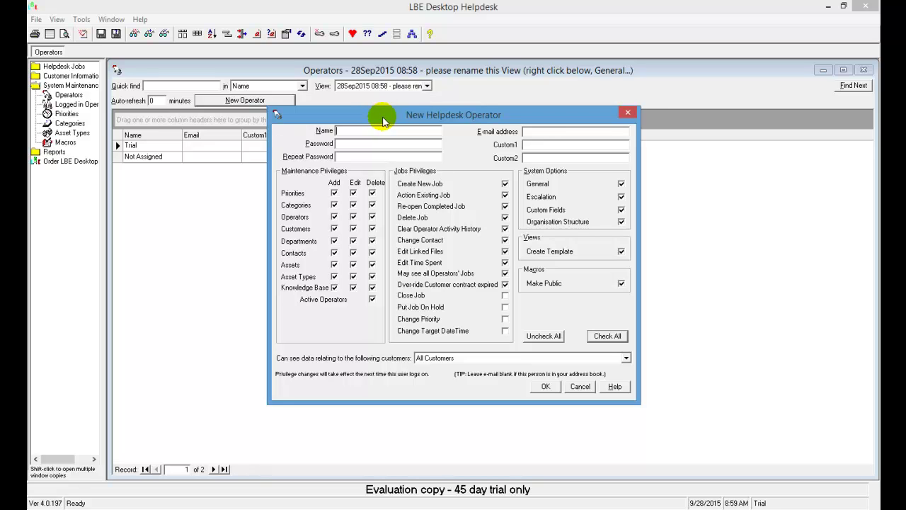
Save an operator with name, e-mail and password, granting close, hold, priority and target-date job privileges.
click(516, 138)
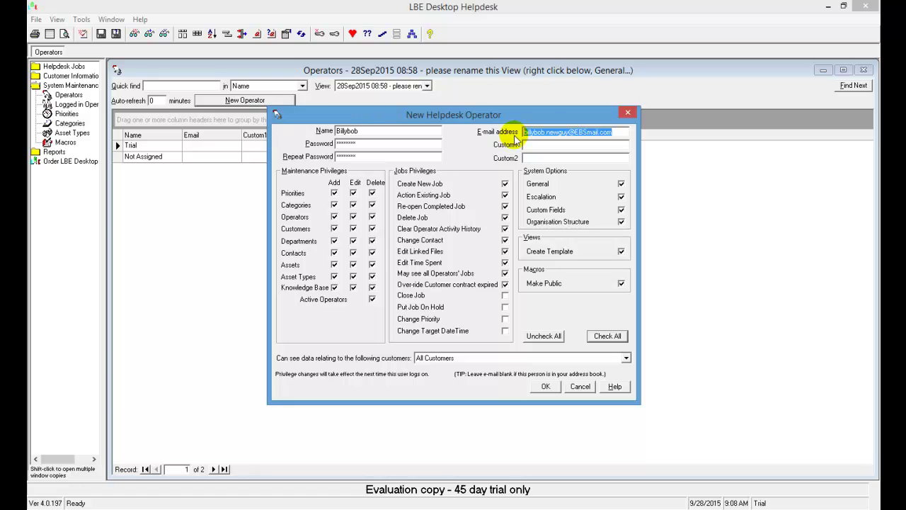
click(369, 158)
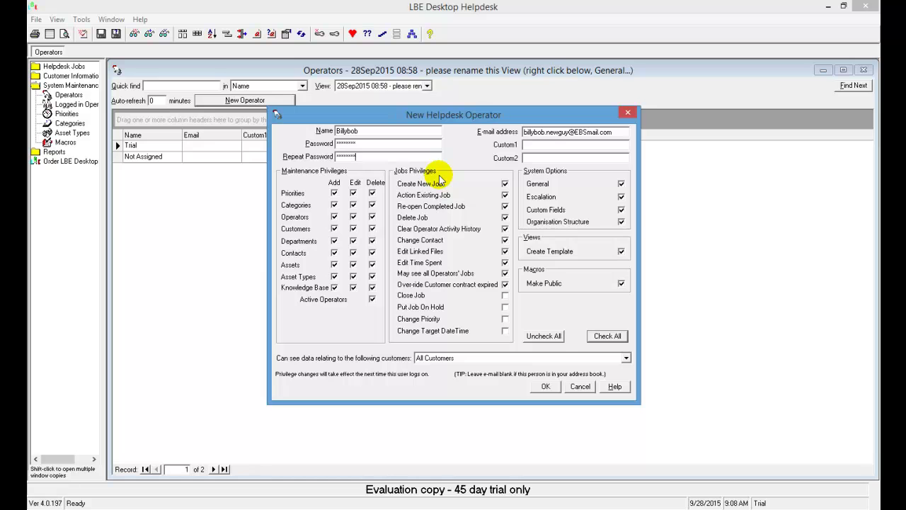
click(505, 295)
click(505, 307)
click(504, 319)
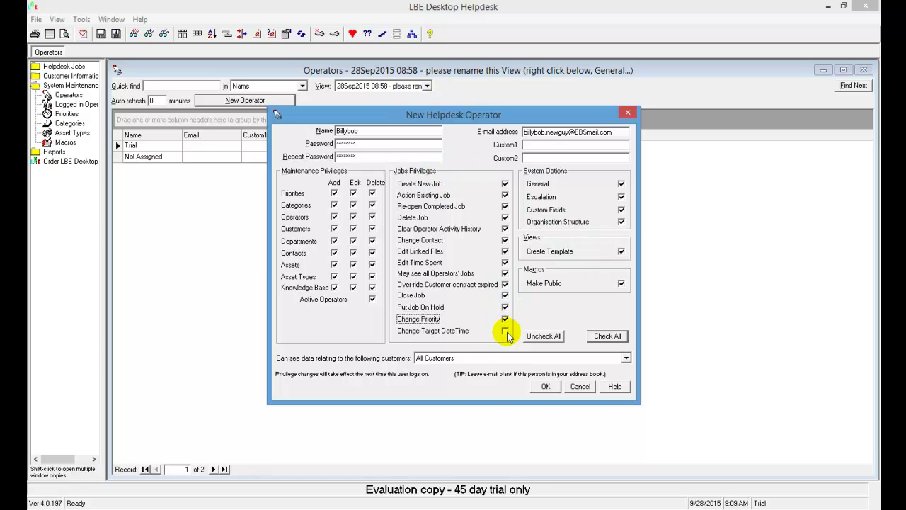
click(505, 331)
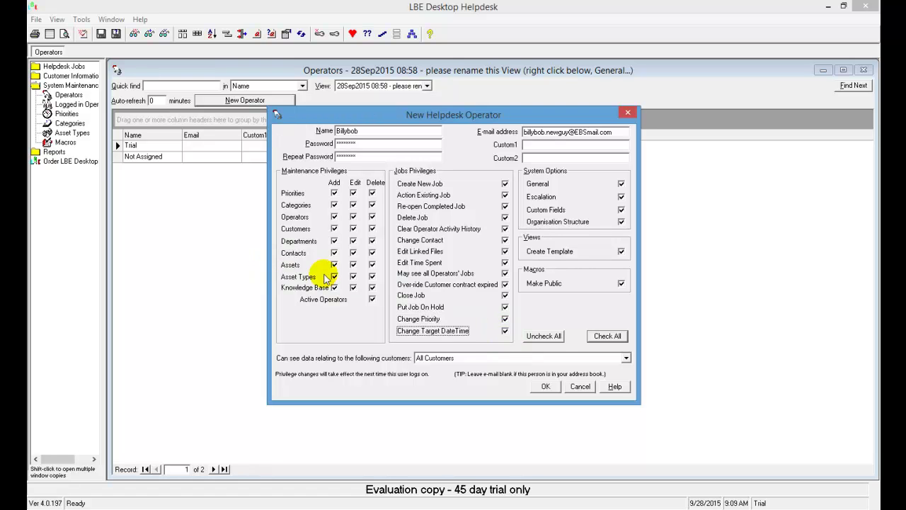
click(545, 387)
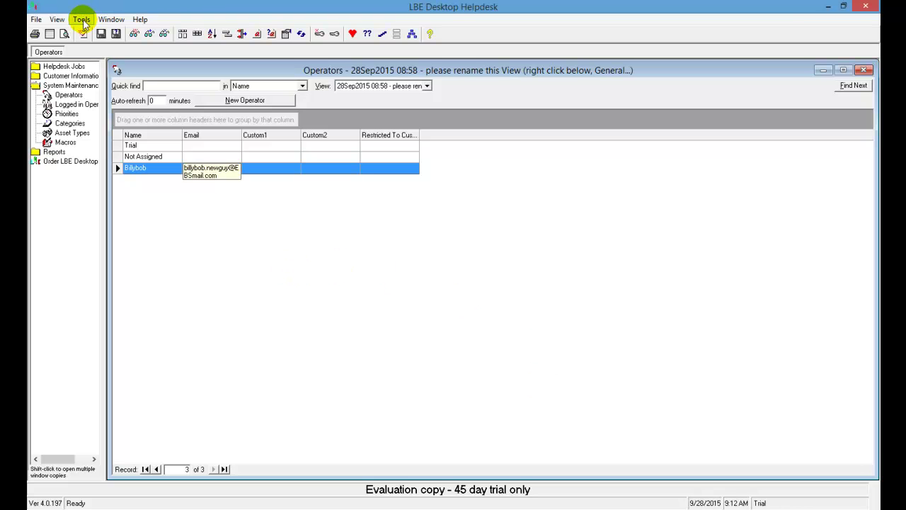
Log the current operator out of the helpdesk via the Tools menu.
click(83, 21)
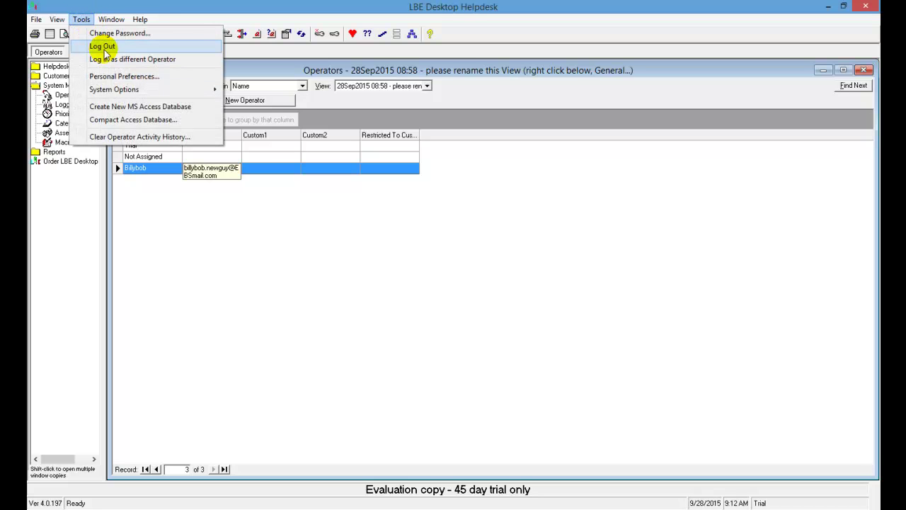
click(104, 49)
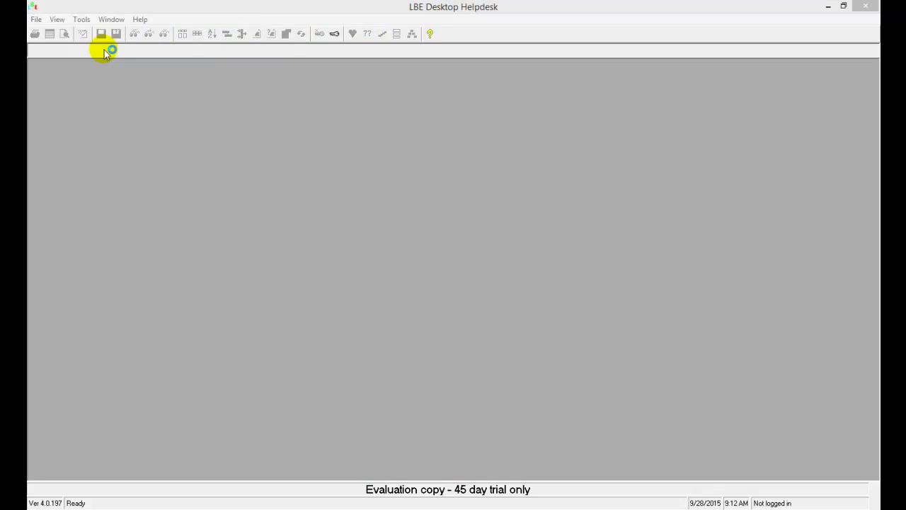
click(104, 51)
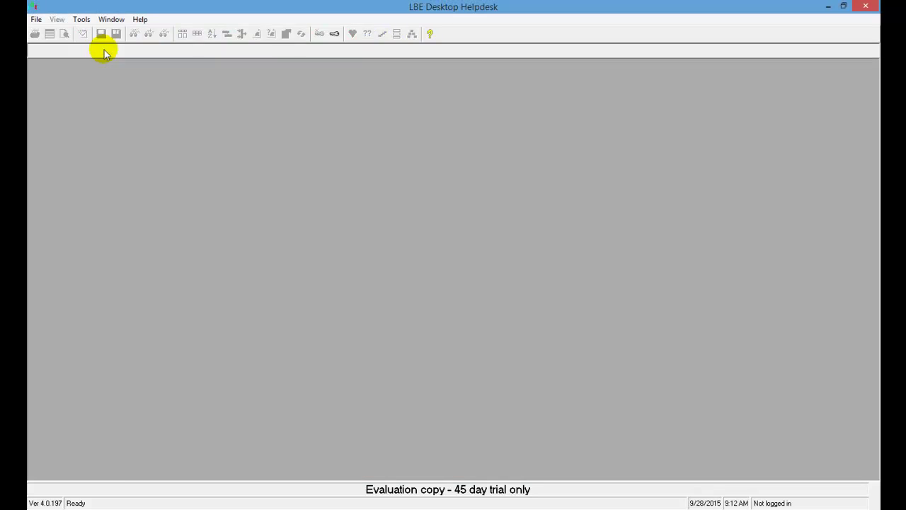
Log in as the newly created operator, entering the operator's password.
click(82, 19)
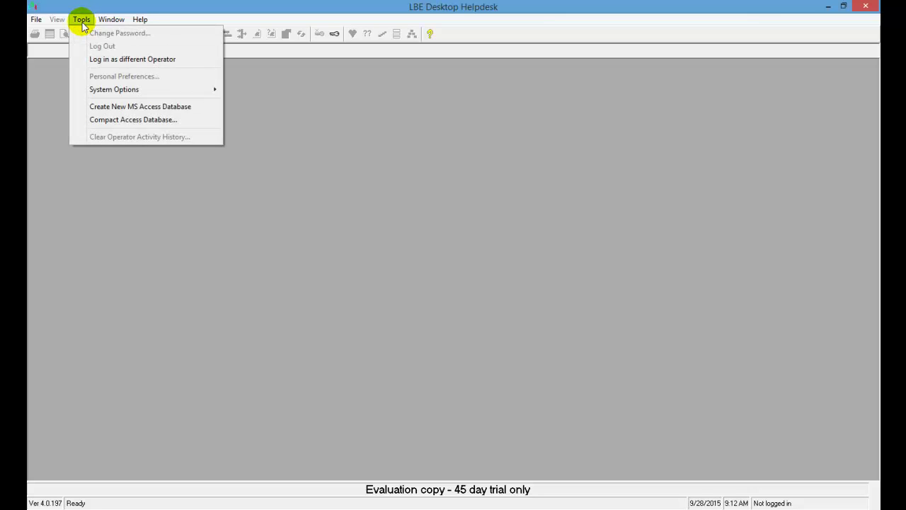
click(105, 60)
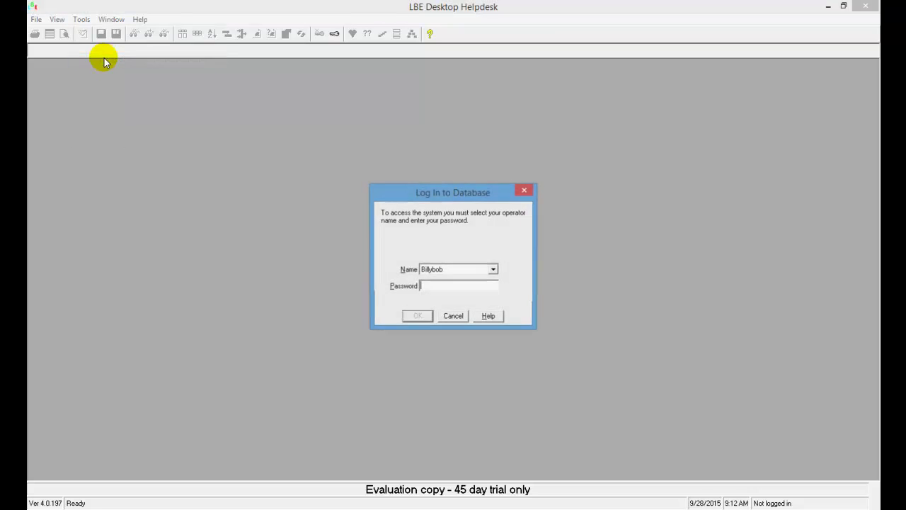
click(492, 270)
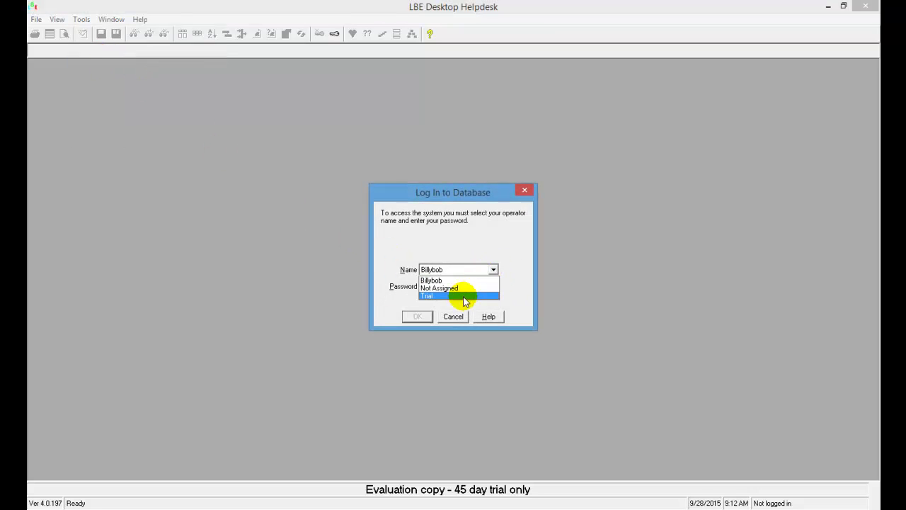
click(483, 250)
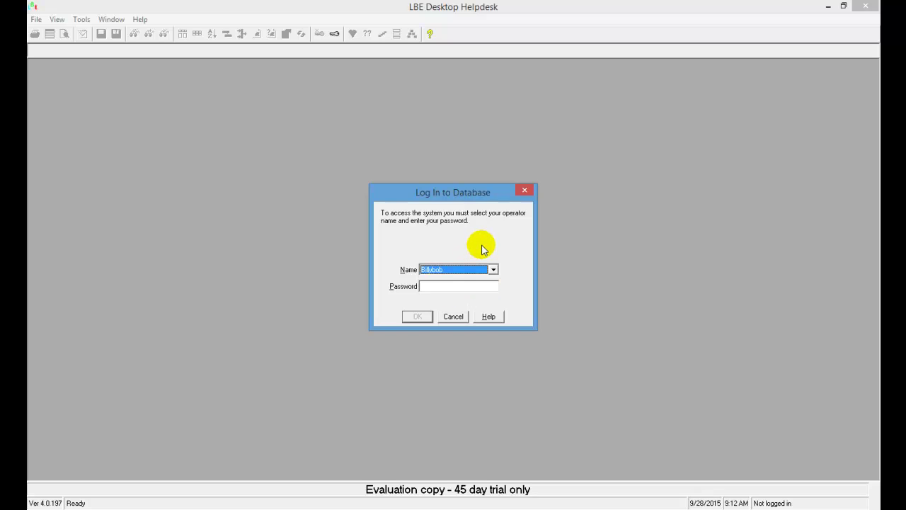
click(436, 288)
text(********)
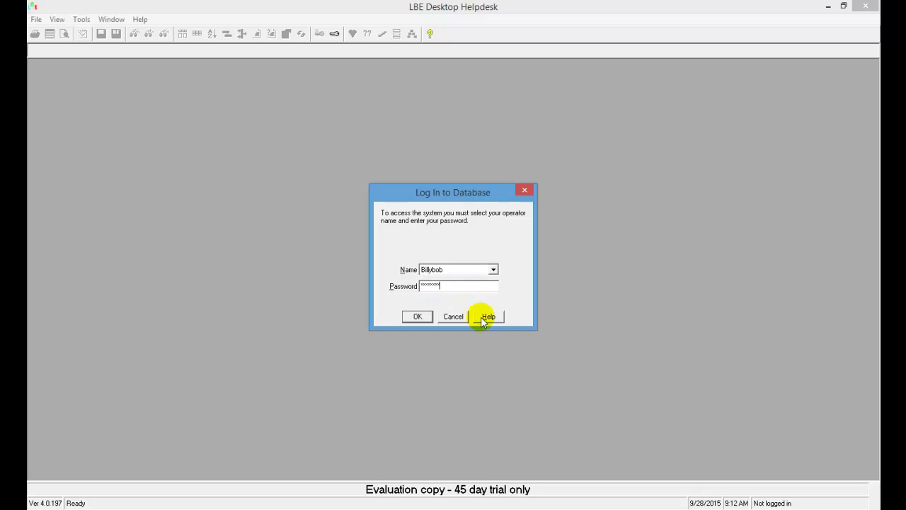
click(417, 316)
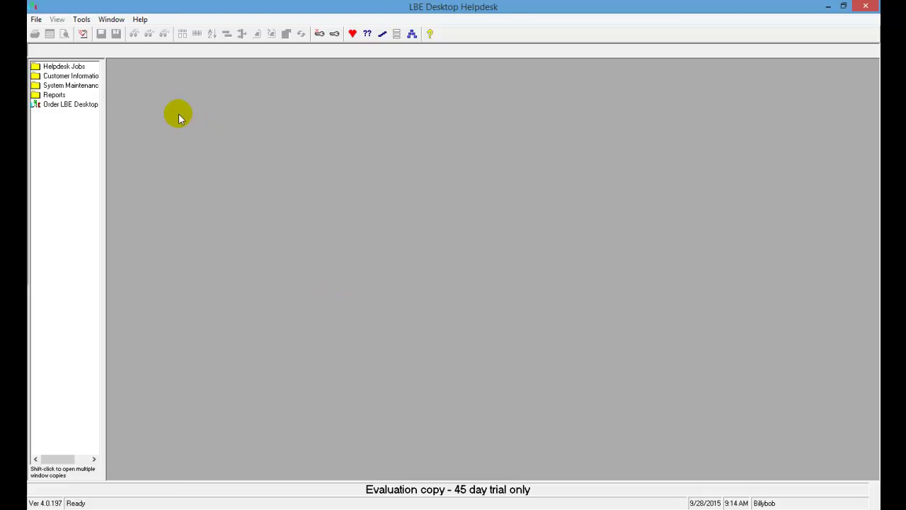
Add customer Cascade Web Services with reference Internal, its address and telephone number.
click(72, 76)
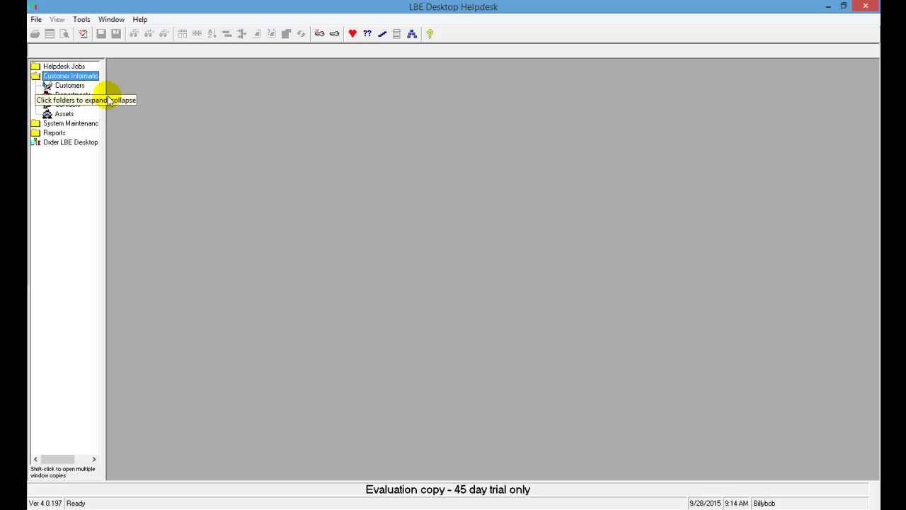
click(75, 86)
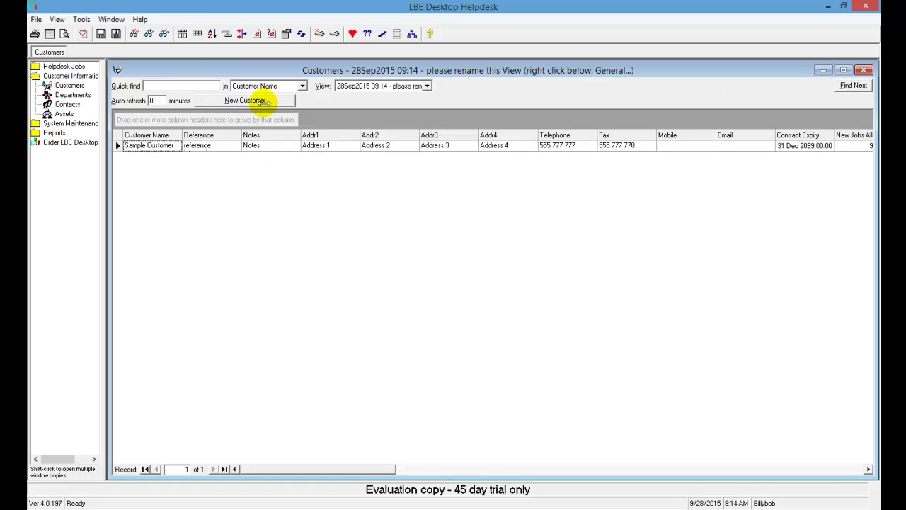
click(263, 102)
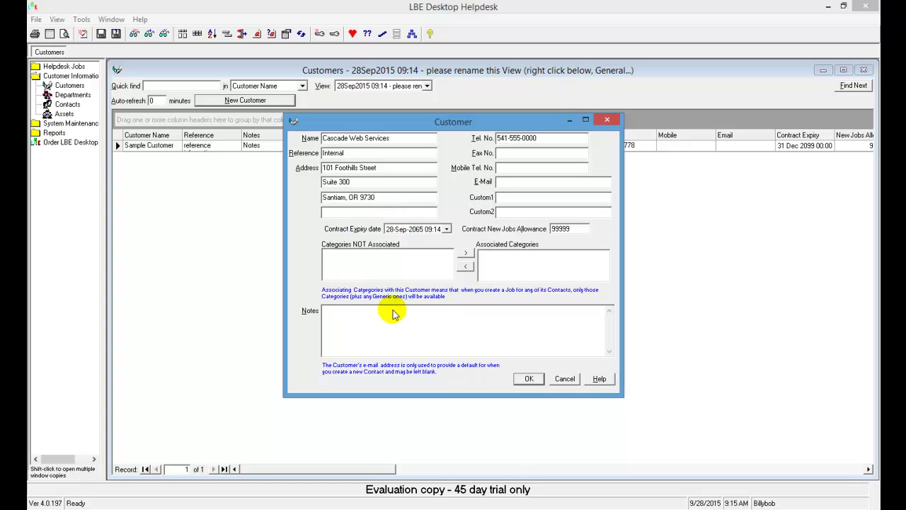
click(528, 378)
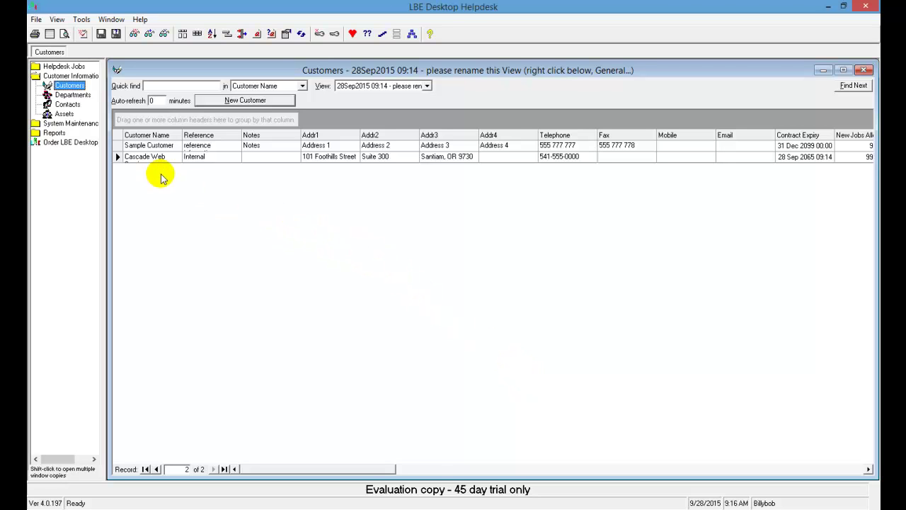
double_click(147, 158)
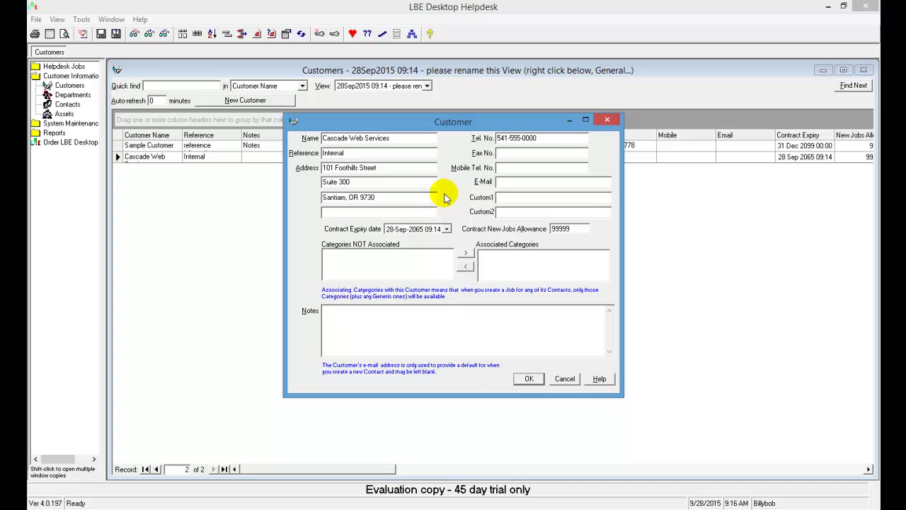
click(531, 383)
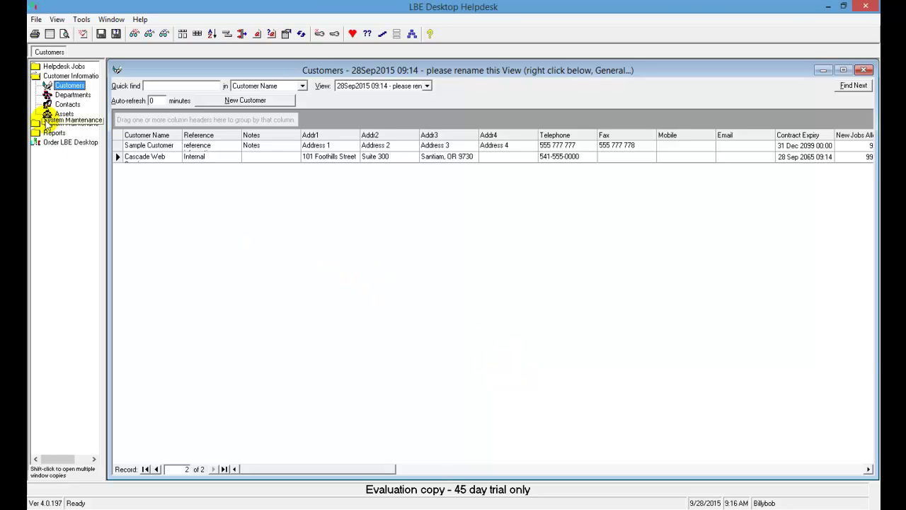
Open the Departments list under Customer Information and start a new department.
click(70, 98)
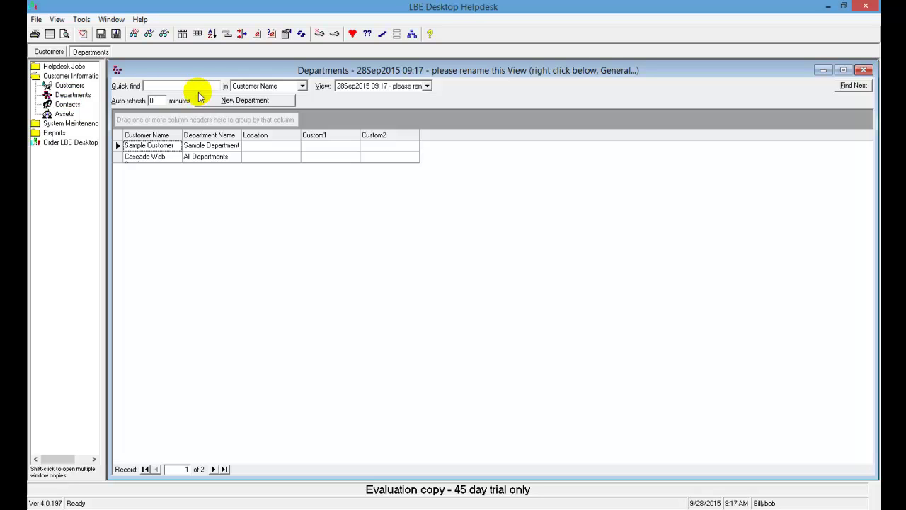
click(235, 101)
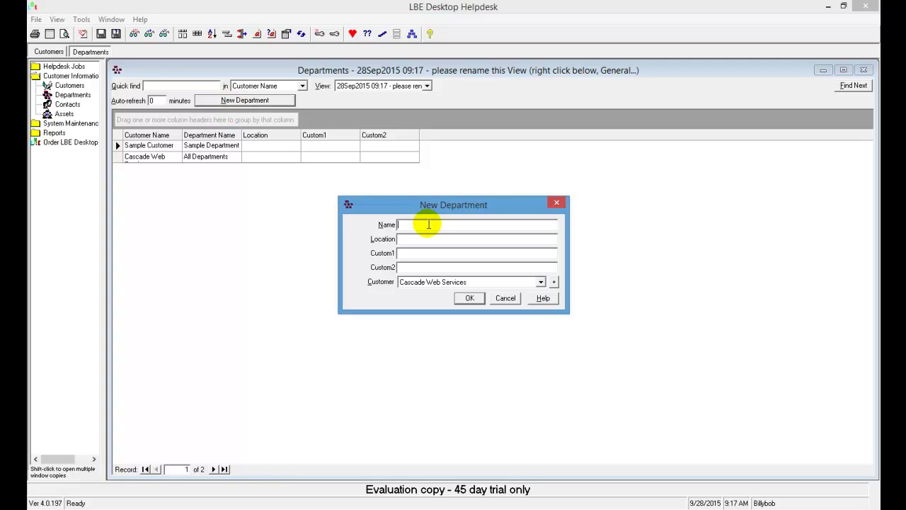
Save department GIS, location Room 5, belonging to customer Cascade Web Services.
text(GIS)
key(Tab)
text(Room 5)
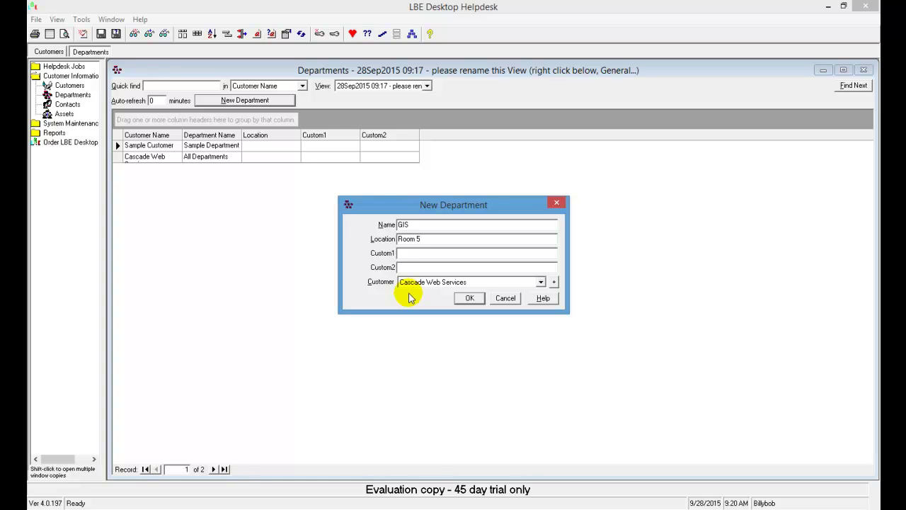
click(541, 282)
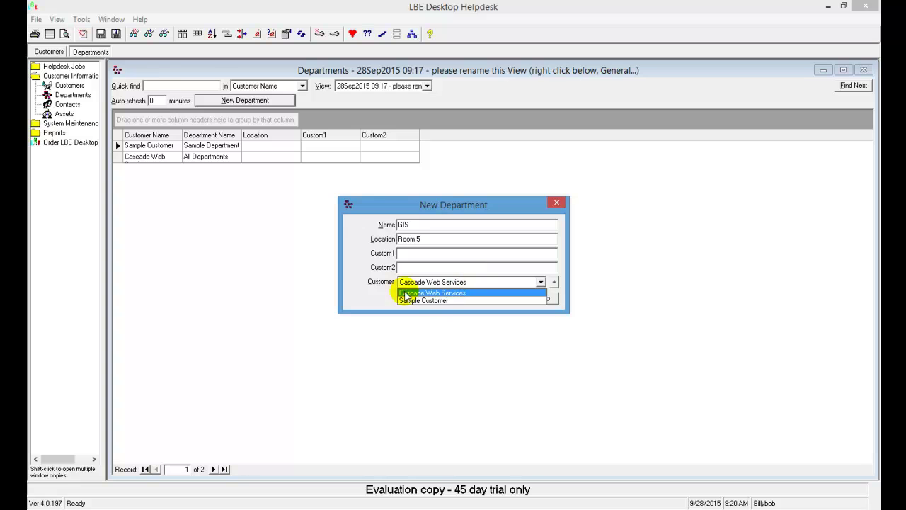
click(352, 290)
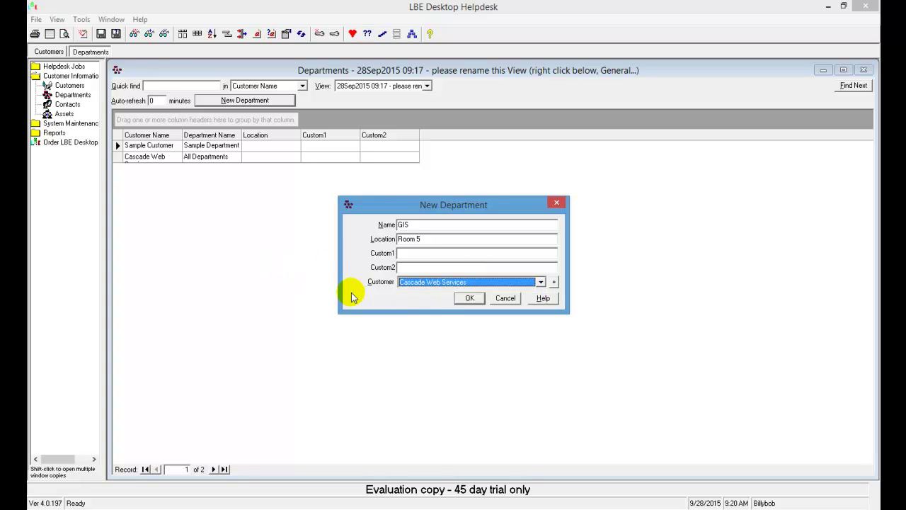
click(470, 298)
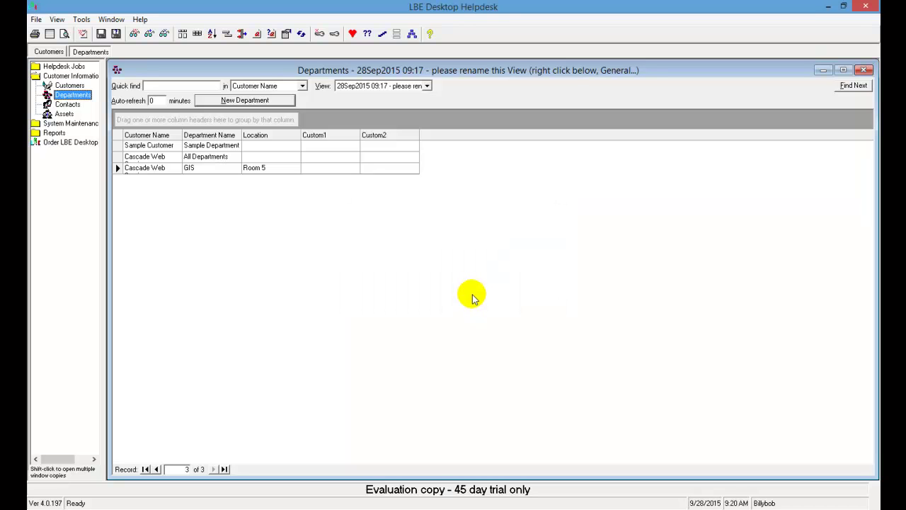
click(203, 186)
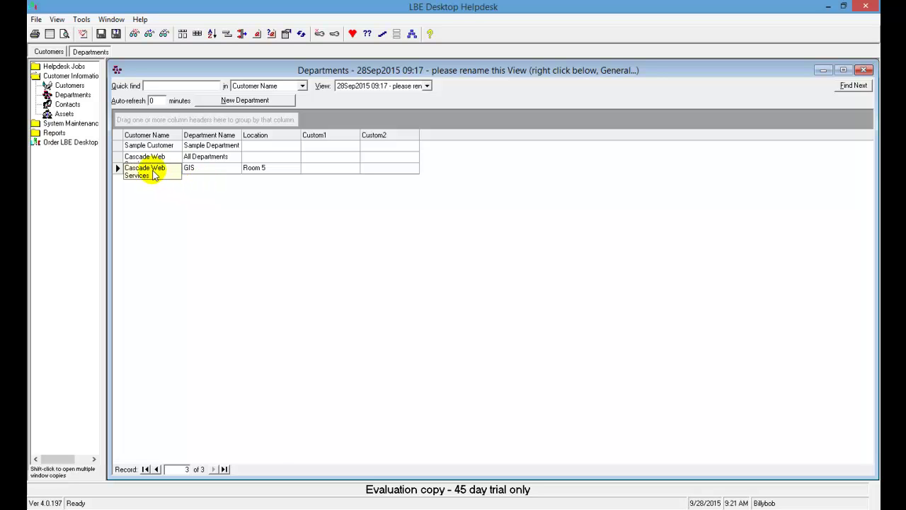
right_click(149, 176)
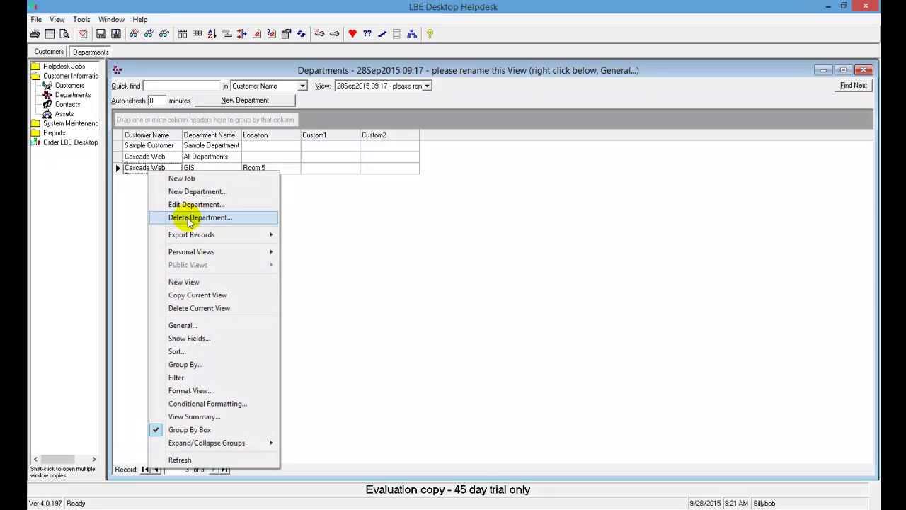
click(407, 300)
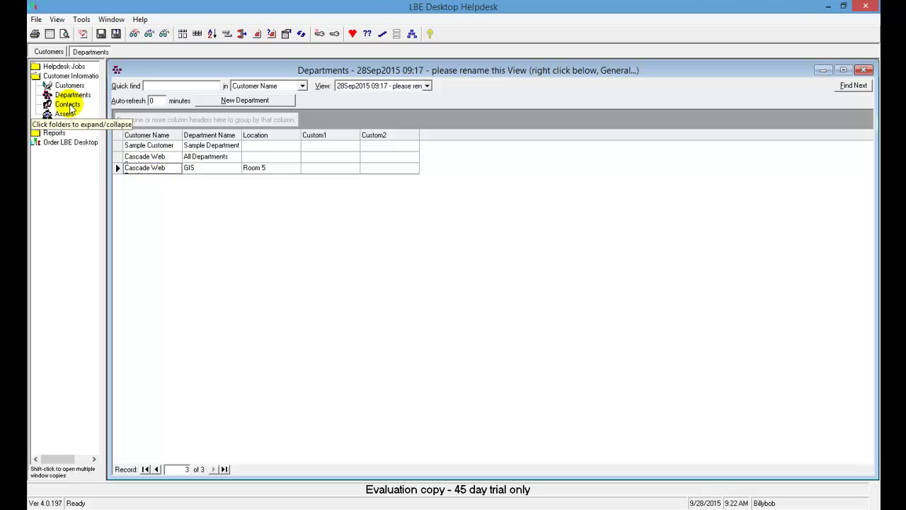
Open the Contacts list, start a new contact and enter the contact's surname.
click(74, 105)
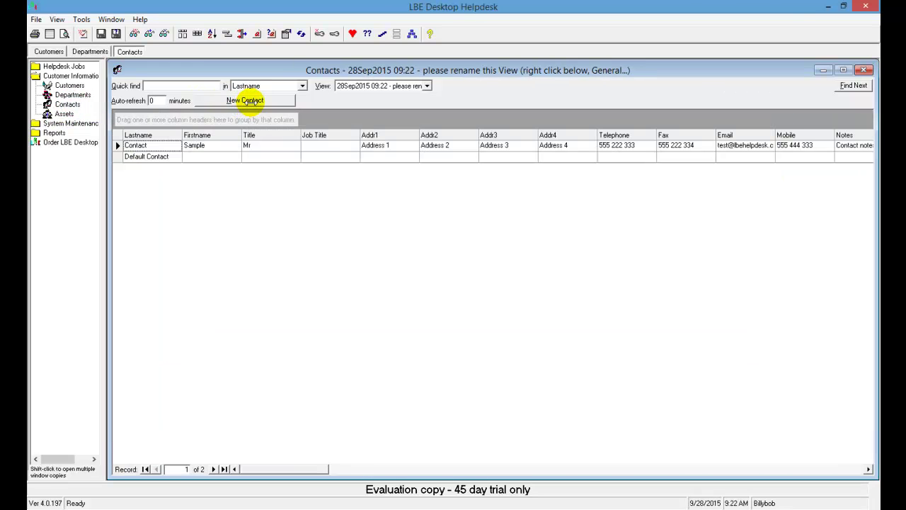
click(251, 100)
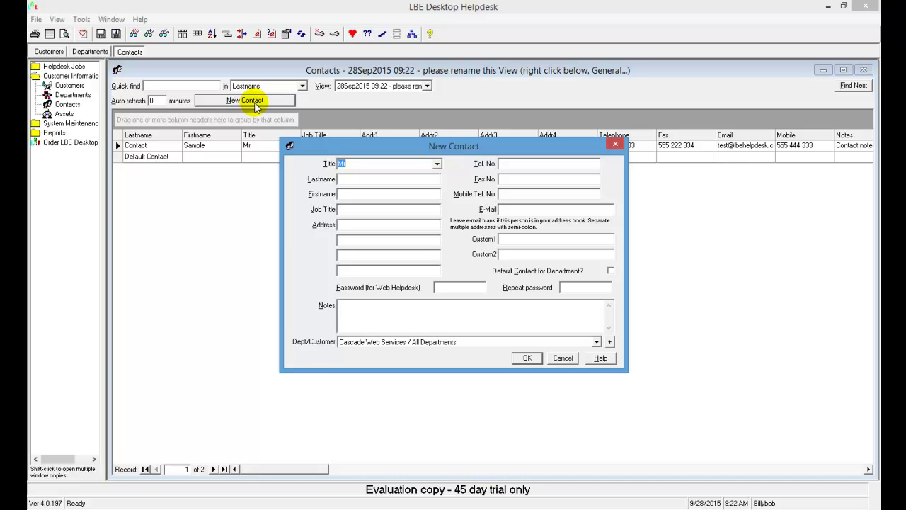
click(355, 178)
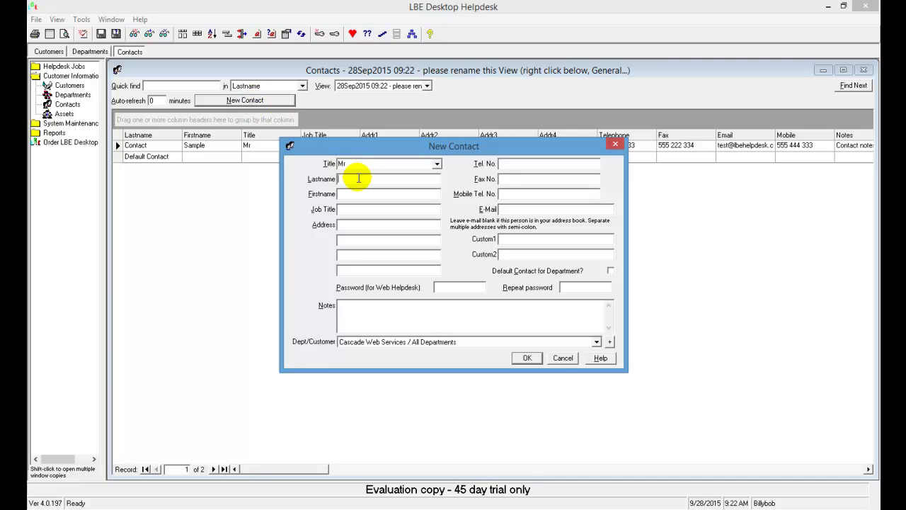
text(Green)
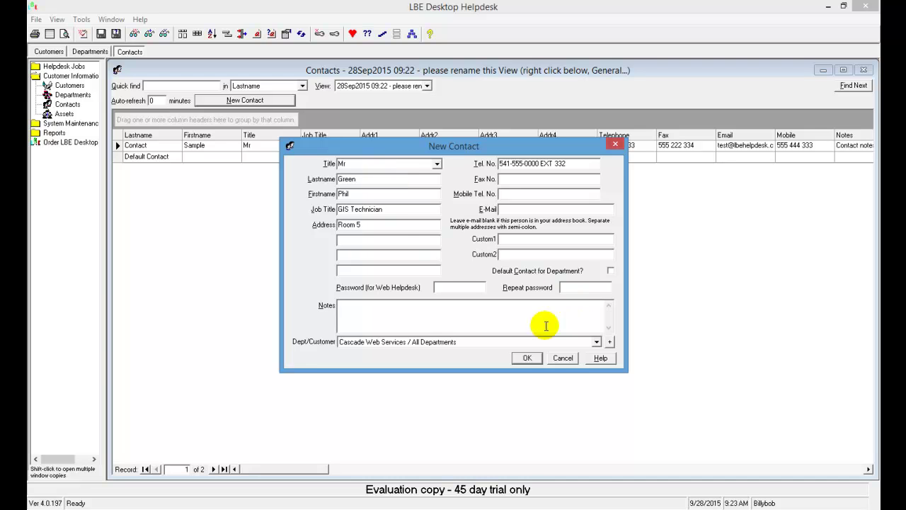
Set the contact's department to Cascade Web Services / GIS and save the contact.
click(597, 343)
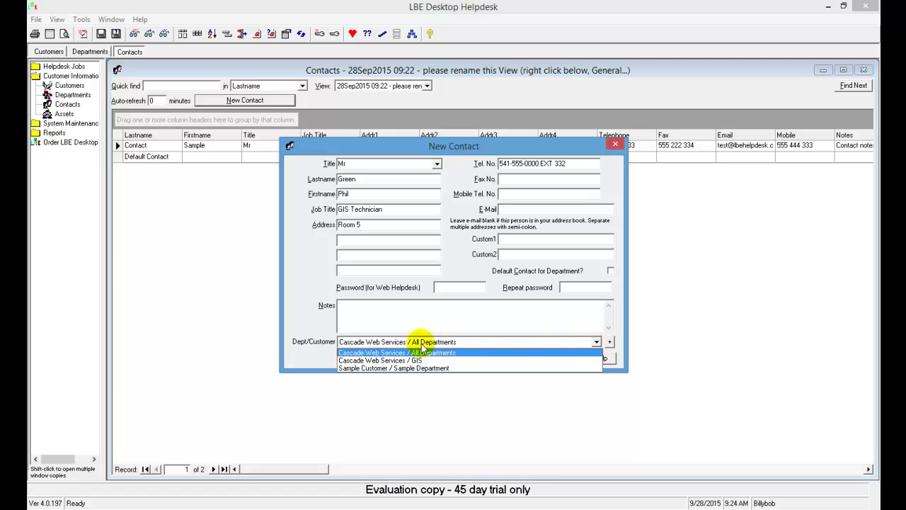
click(382, 361)
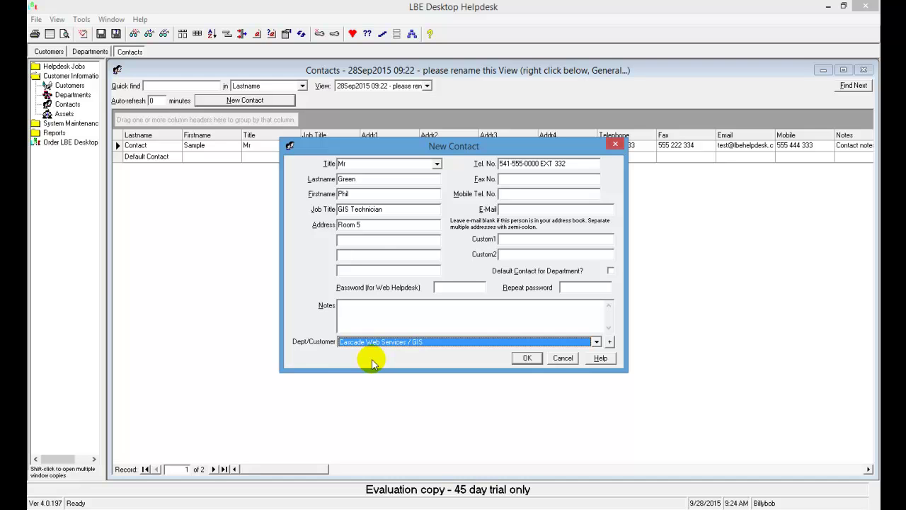
click(527, 358)
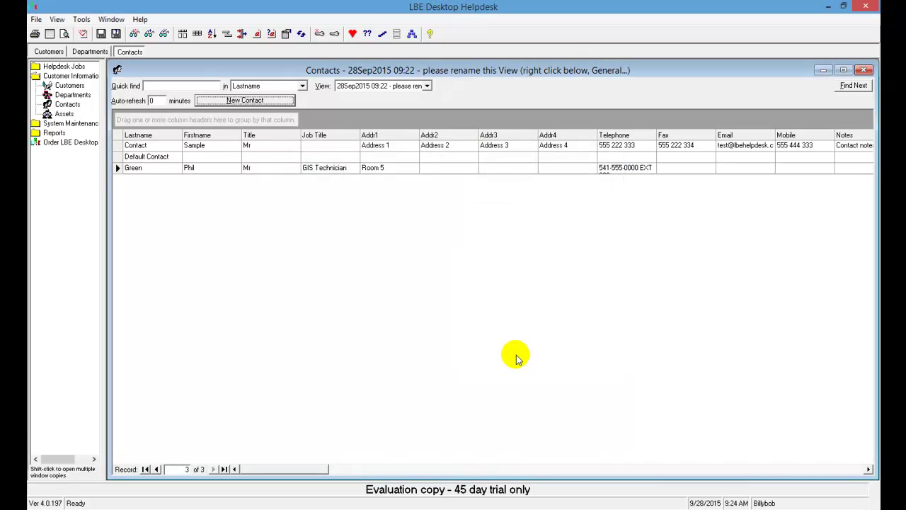
double_click(148, 168)
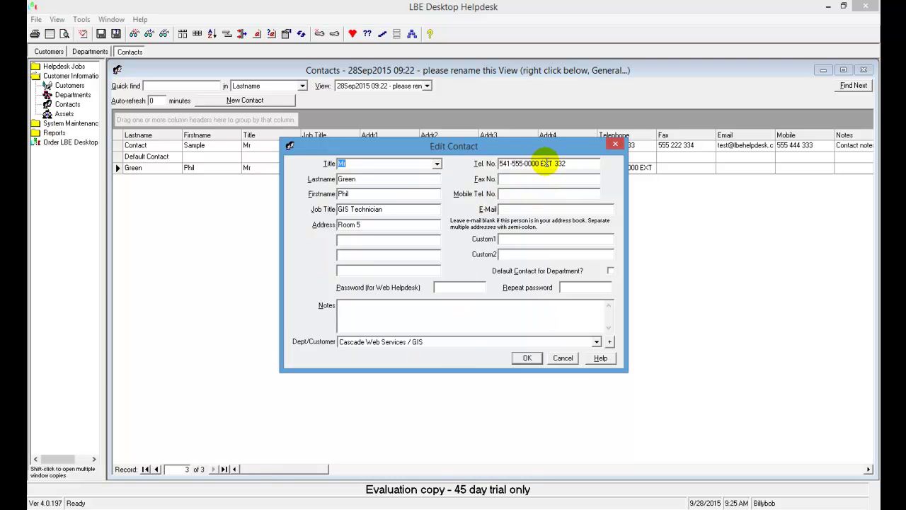
click(526, 358)
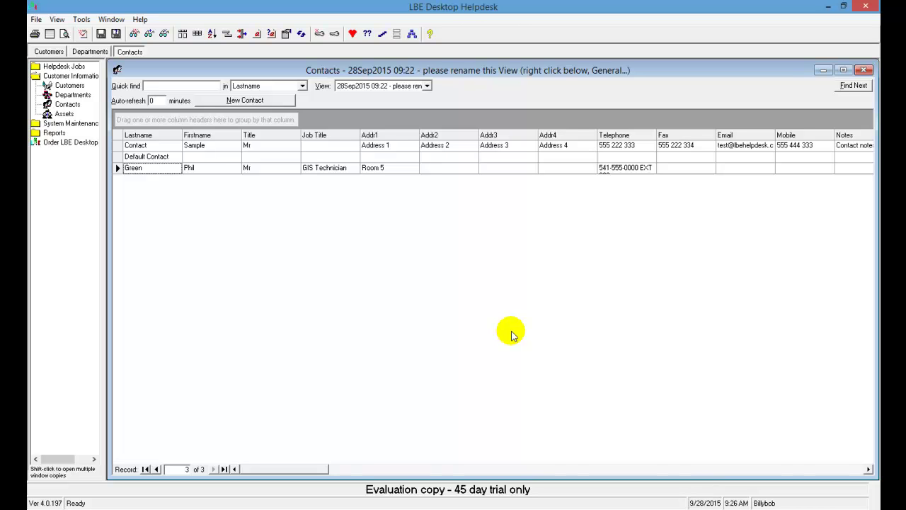
From the Assets list, start a new asset owned by Cascade Web Services with type Notebook.
click(69, 116)
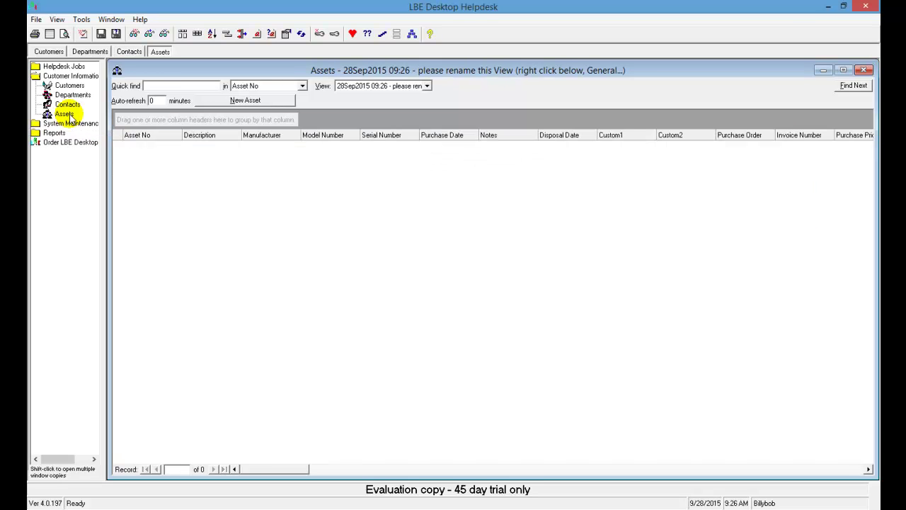
click(269, 107)
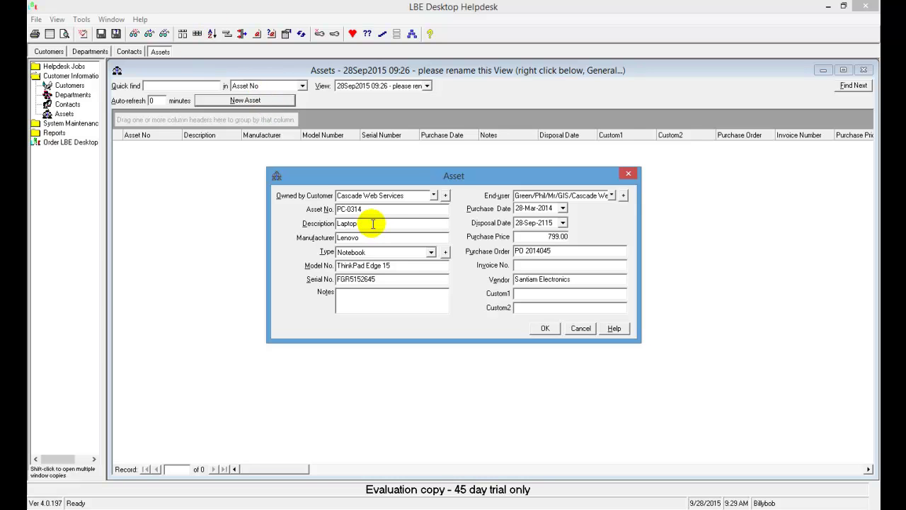
click(434, 196)
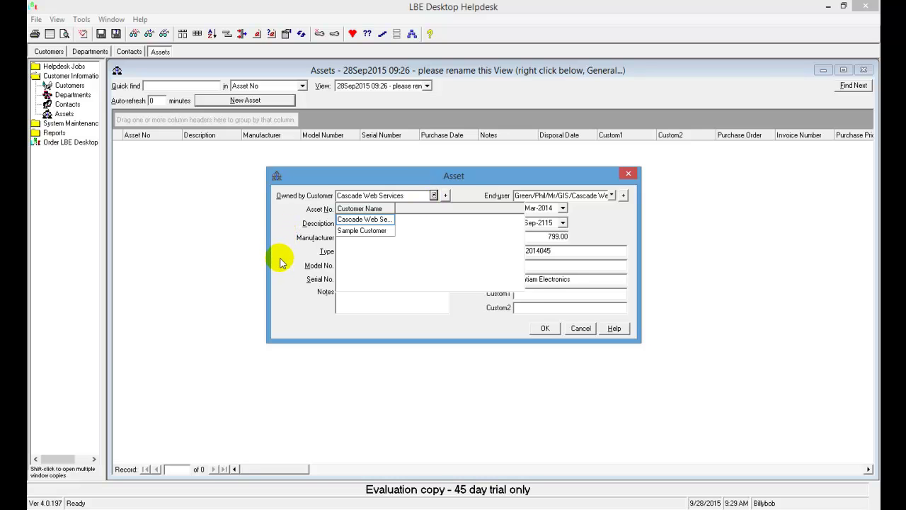
click(364, 220)
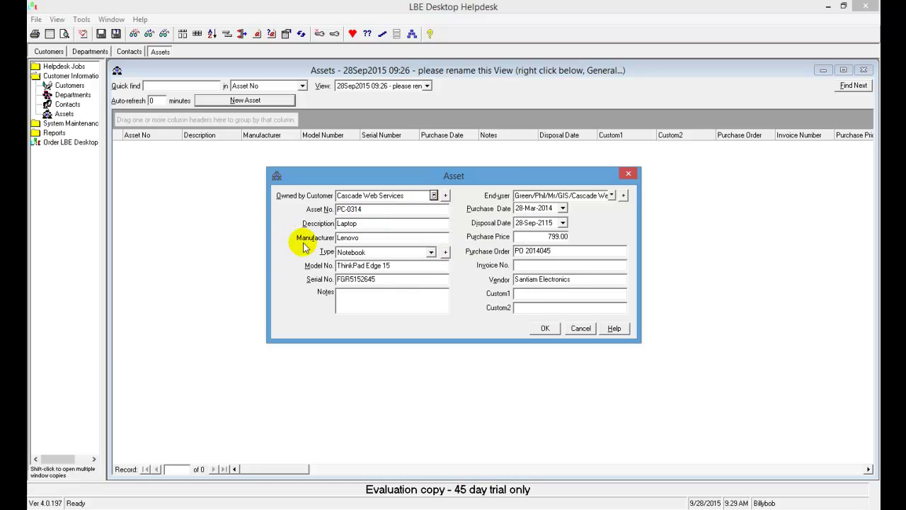
click(431, 253)
mouse_move(431, 287)
mouse_down()
mouse_move(432, 276)
mouse_move(431, 297)
mouse_up()
click(467, 280)
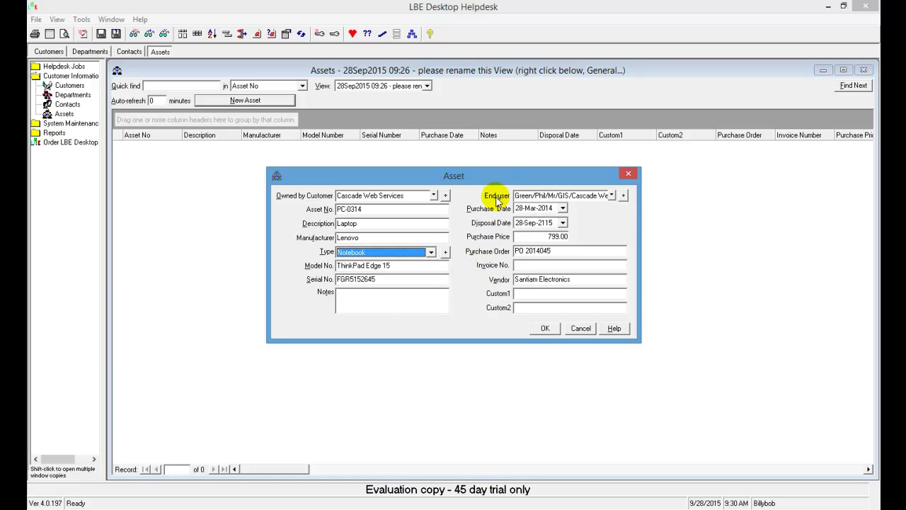
Set the GIS Technician contact as end-user and the purchase date to 28 March 2014.
click(612, 195)
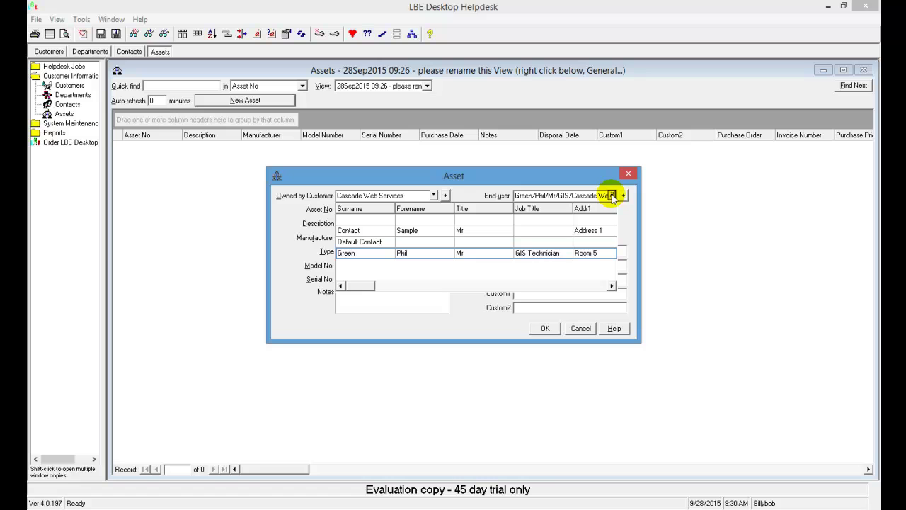
click(359, 255)
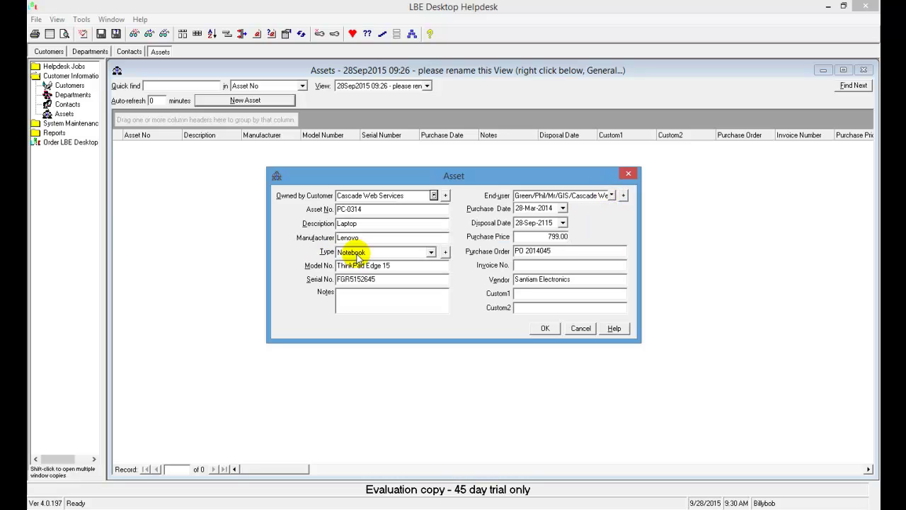
click(563, 209)
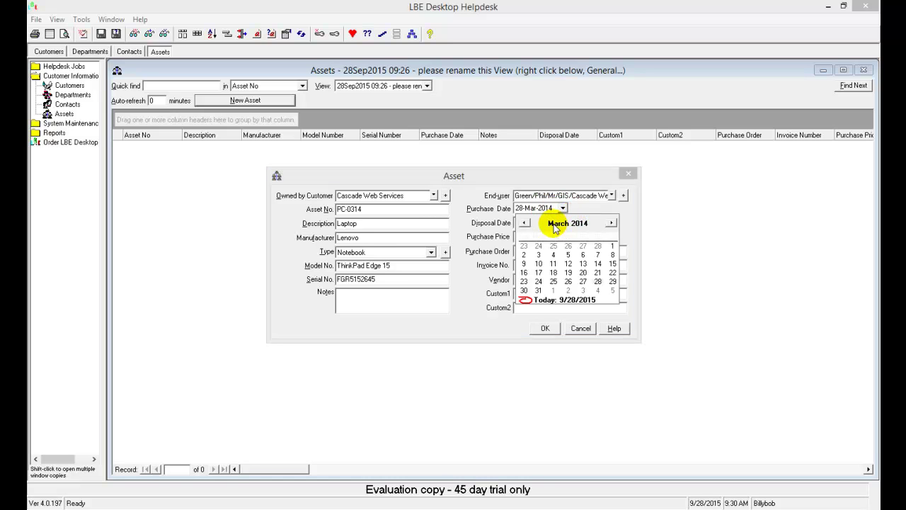
click(556, 224)
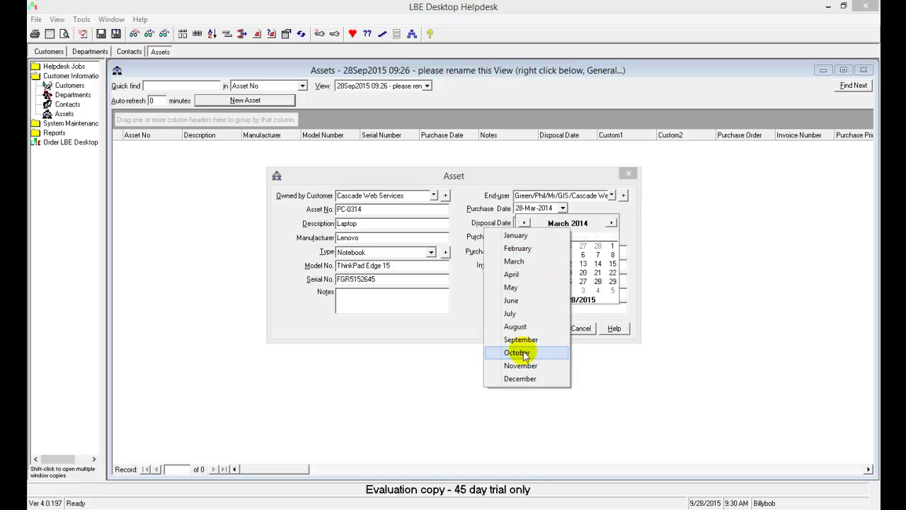
click(597, 226)
click(583, 225)
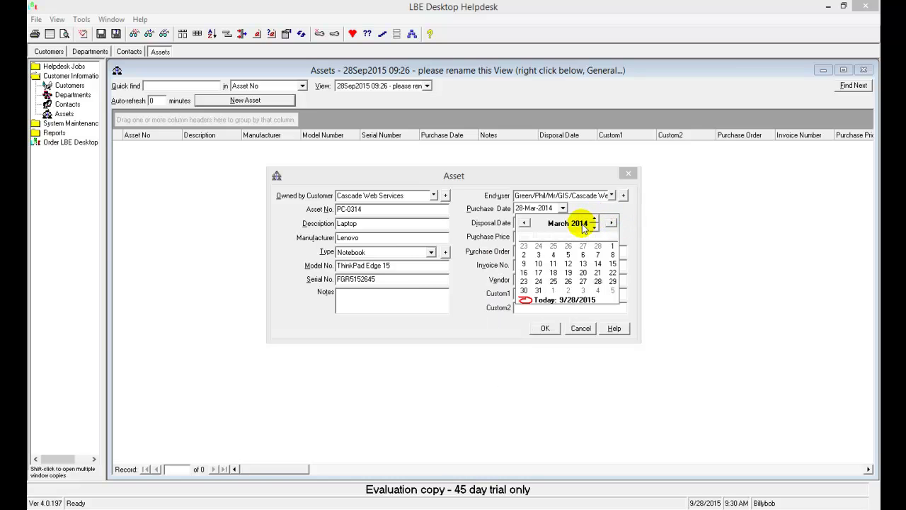
click(597, 228)
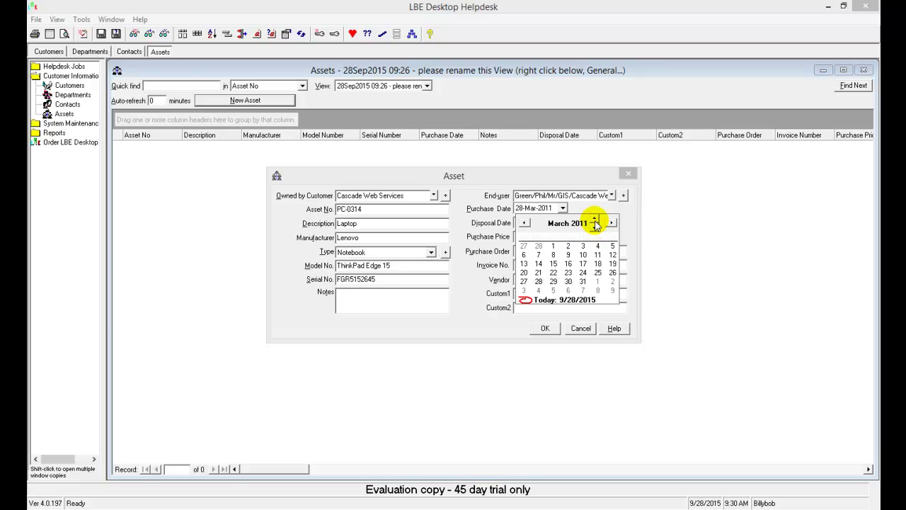
click(596, 220)
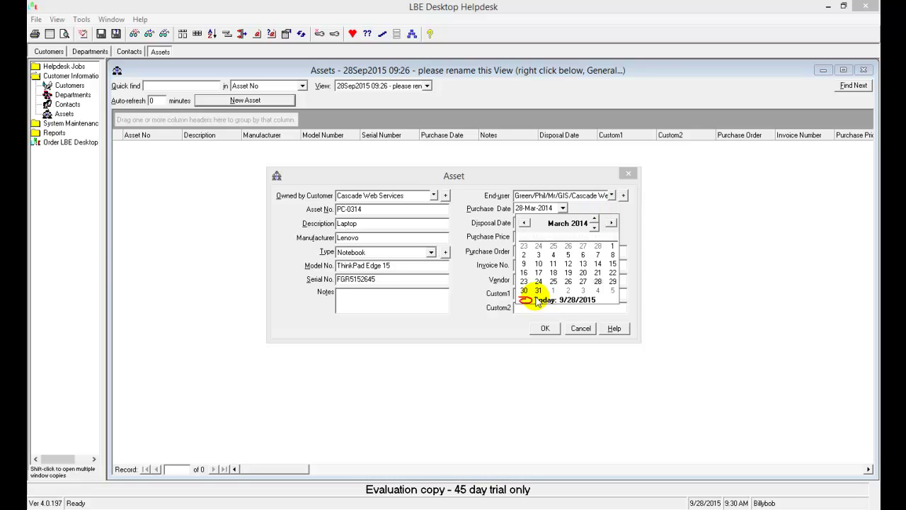
click(600, 283)
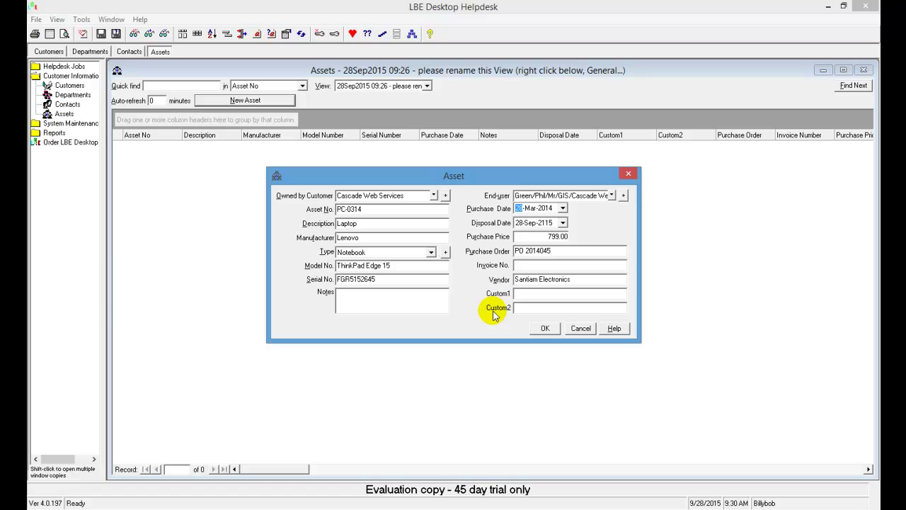
Save the Lenovo ThinkPad Edge 15 asset PC-0314 and bring up its row's context menu.
click(544, 328)
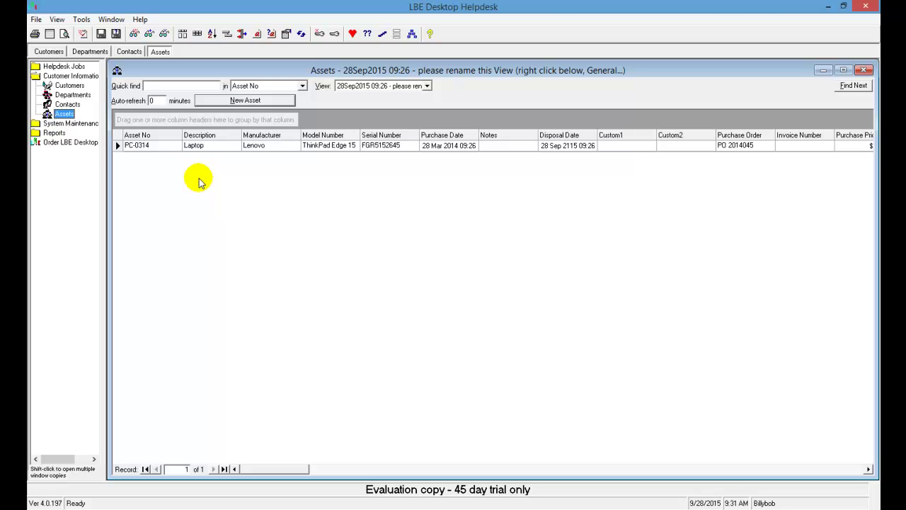
right_click(142, 145)
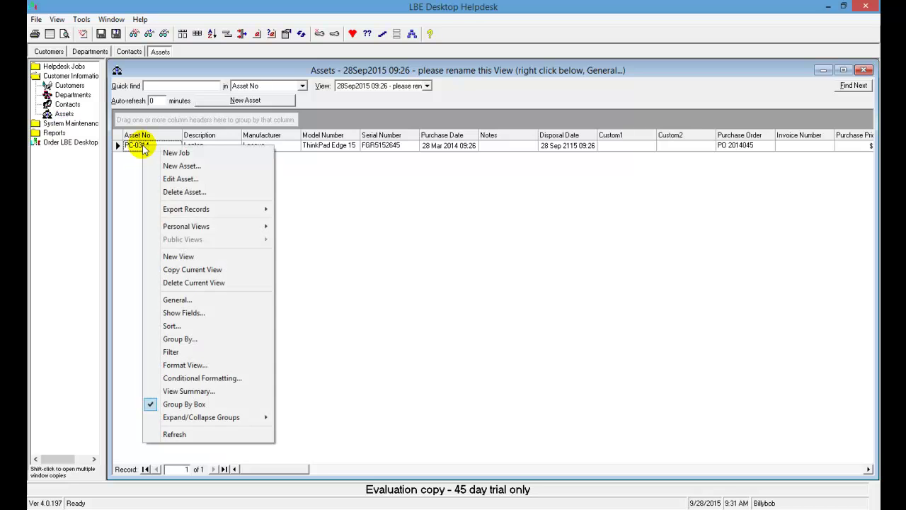
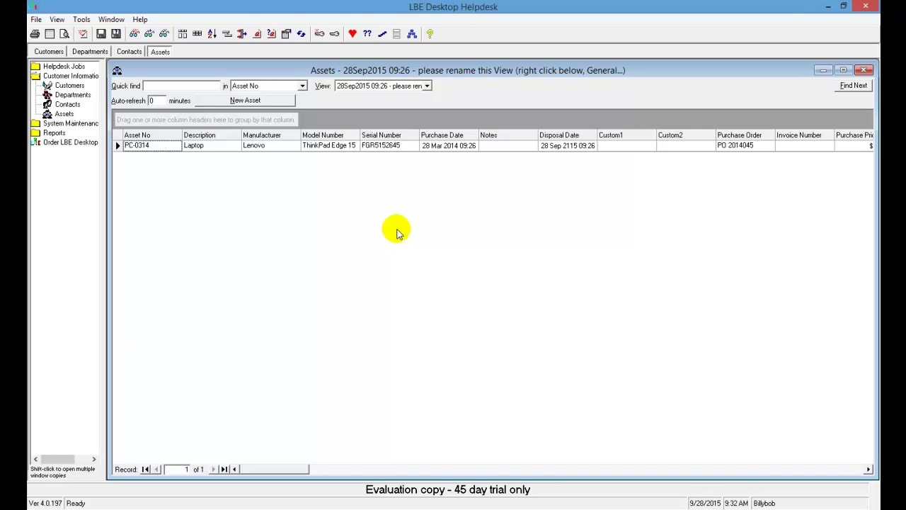
Open the Departments list under Customer Information.
click(78, 96)
Create the Development department, location Room 18, for customer Cascade Web Services, and save it.
click(245, 101)
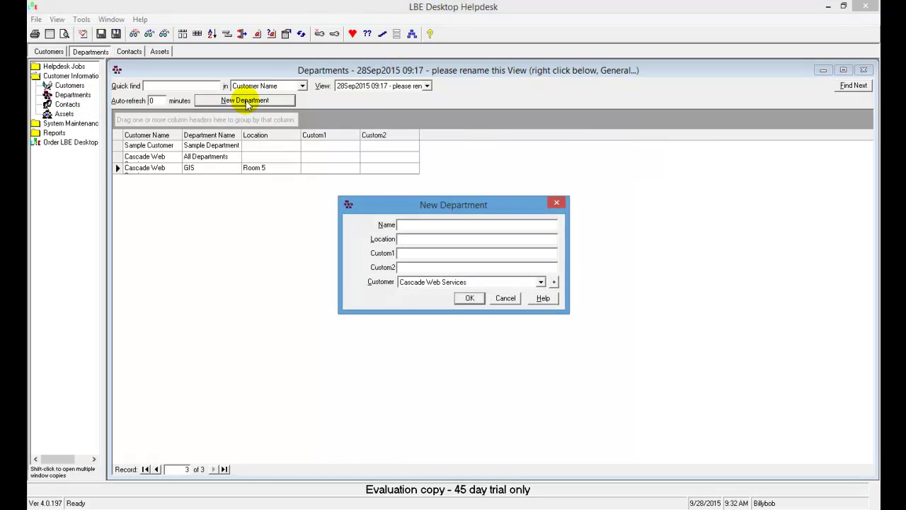
text(Development)
key(Tab)
text(Room 18)
key(Tab)
key(Tab)
key(Tab)
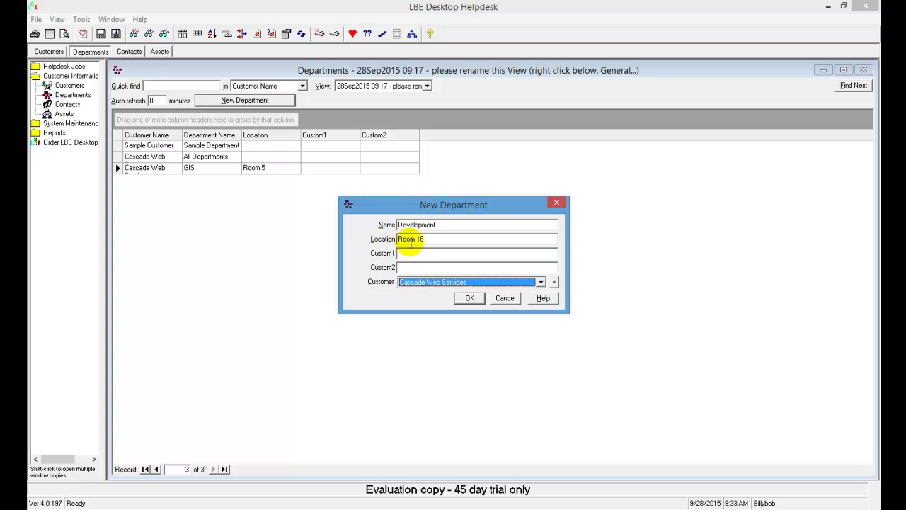
click(473, 300)
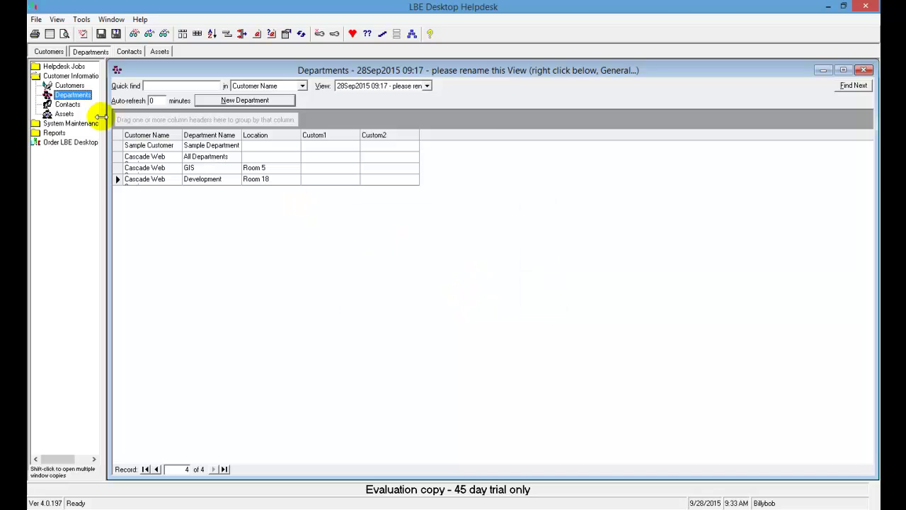
click(75, 104)
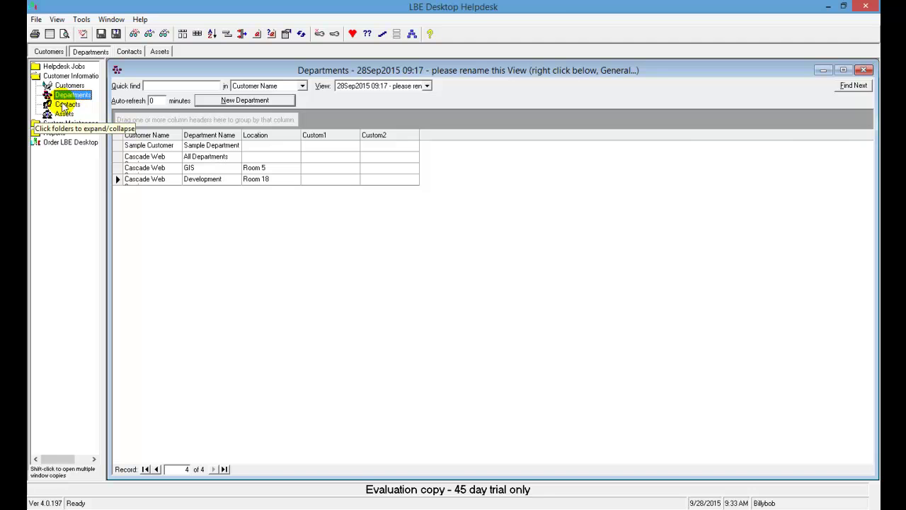
Add a Web Developer II contact in Cascade Web Services / Development and save it.
click(65, 106)
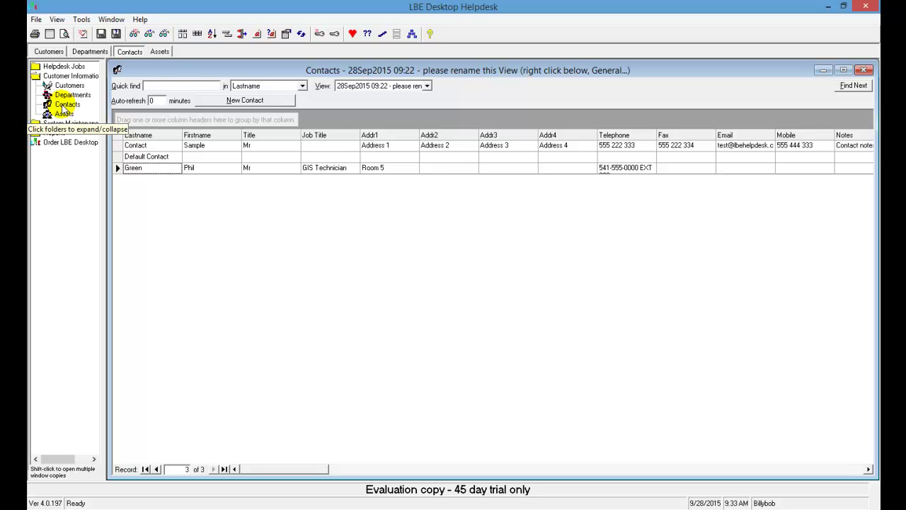
click(256, 100)
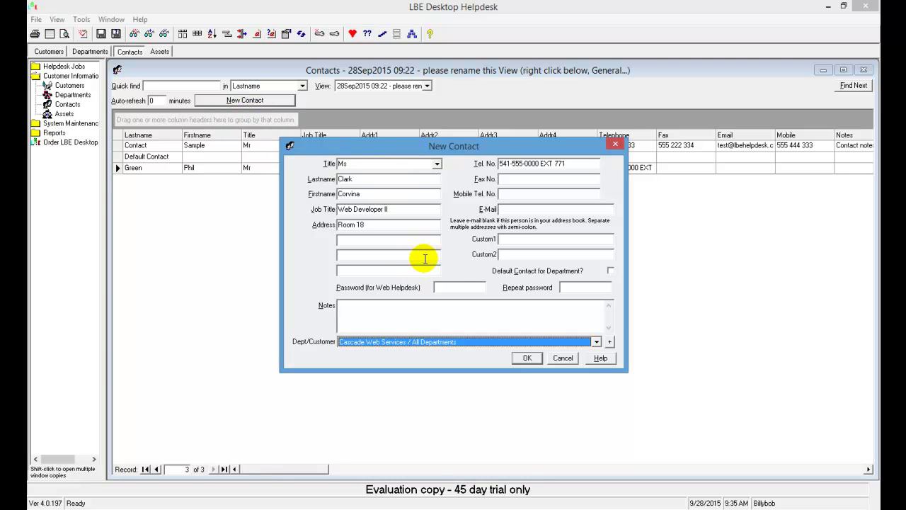
click(597, 342)
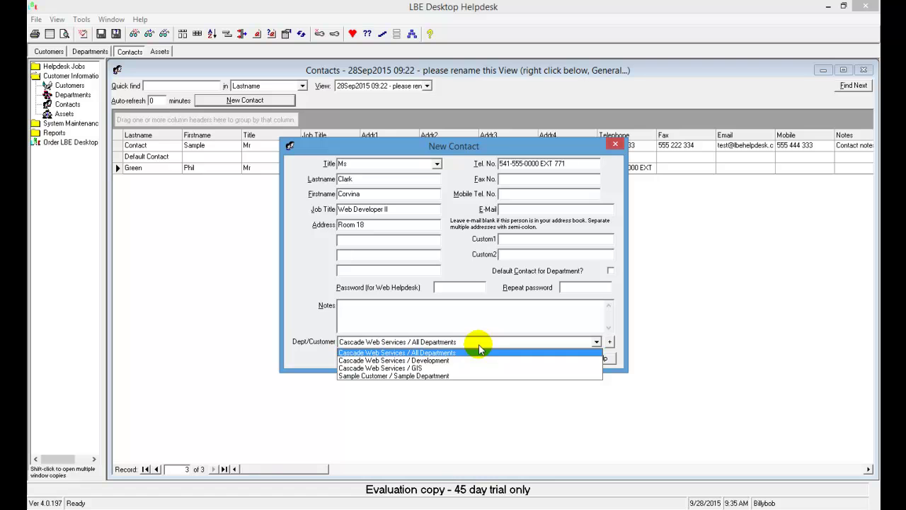
click(444, 362)
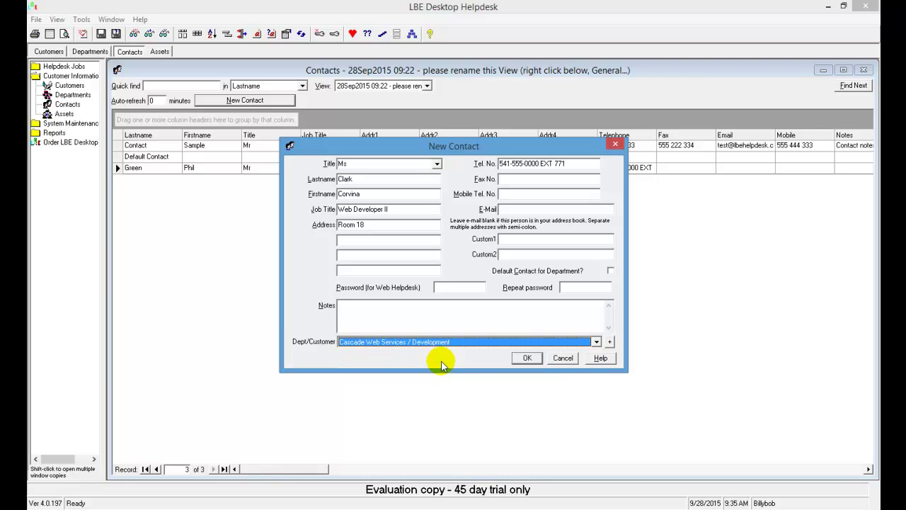
click(528, 358)
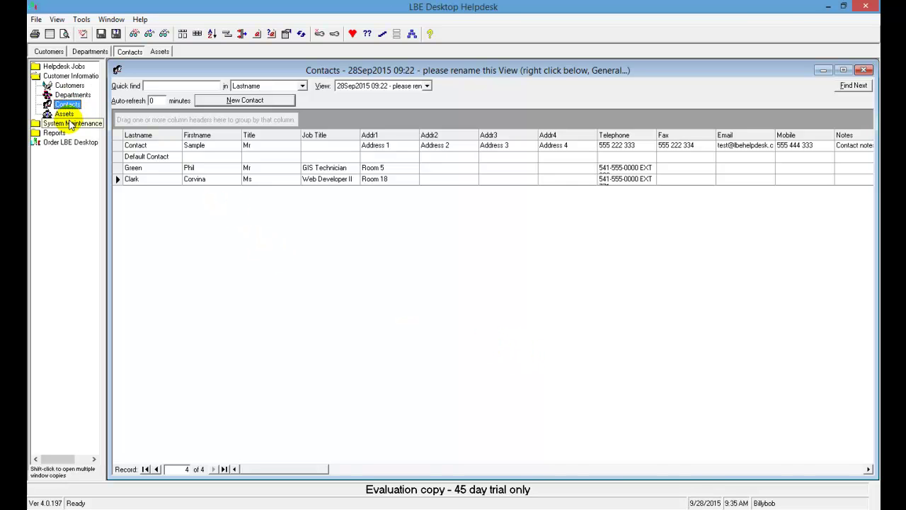
Start new laptop asset PC-0225 with the Web Developer contact as end-user.
click(160, 52)
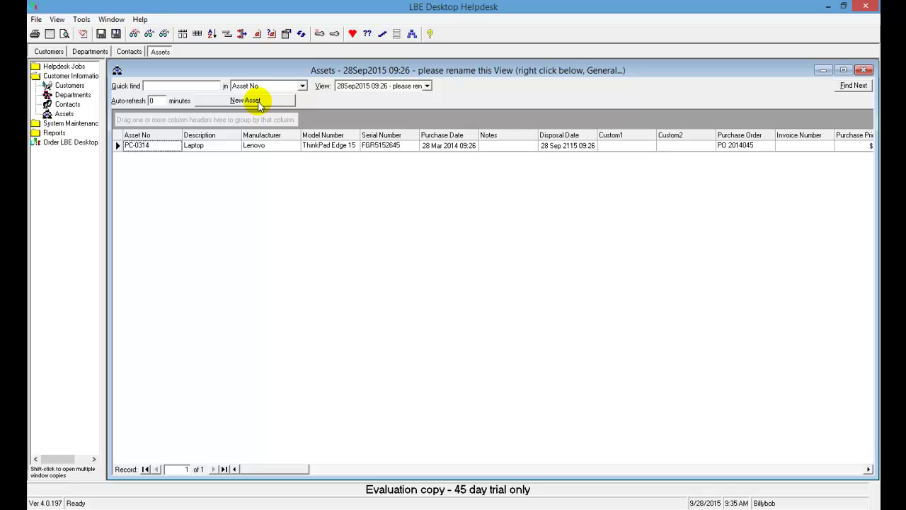
click(259, 103)
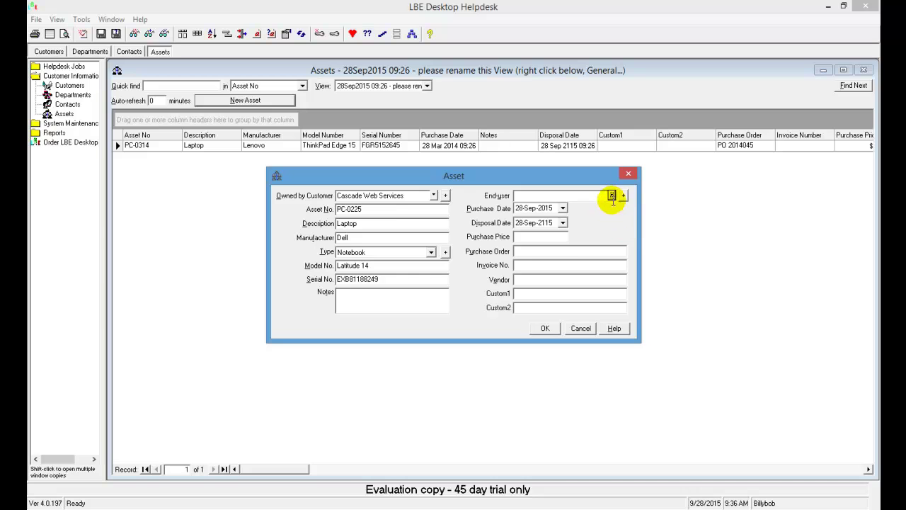
click(612, 196)
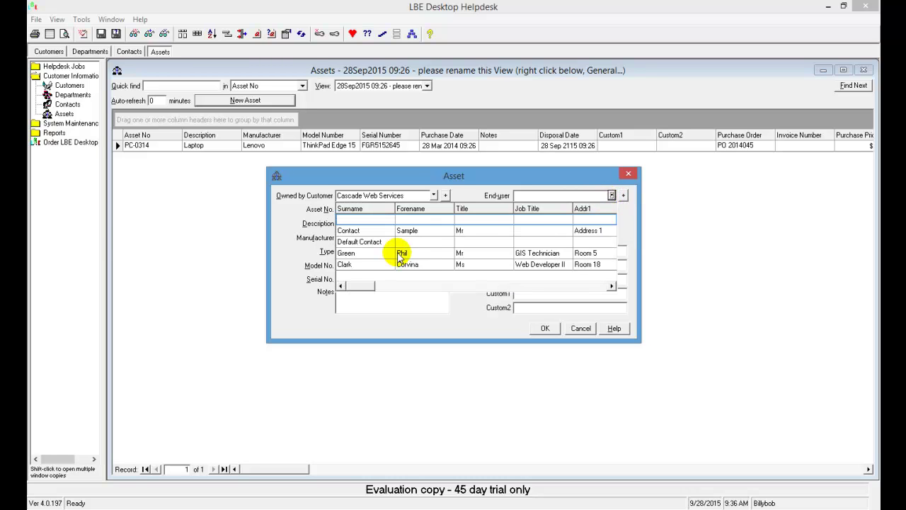
click(356, 267)
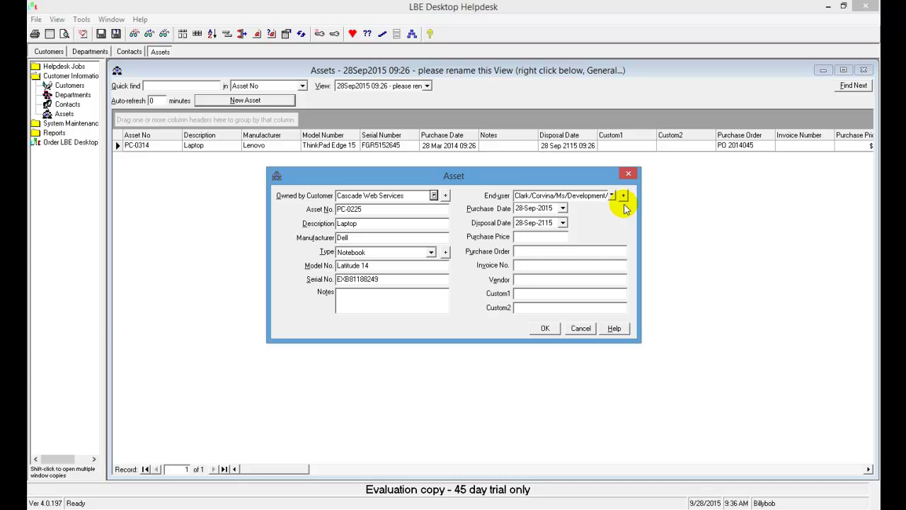
Set the asset's purchase date to 17 Jul 2014 and save the laptop.
click(562, 208)
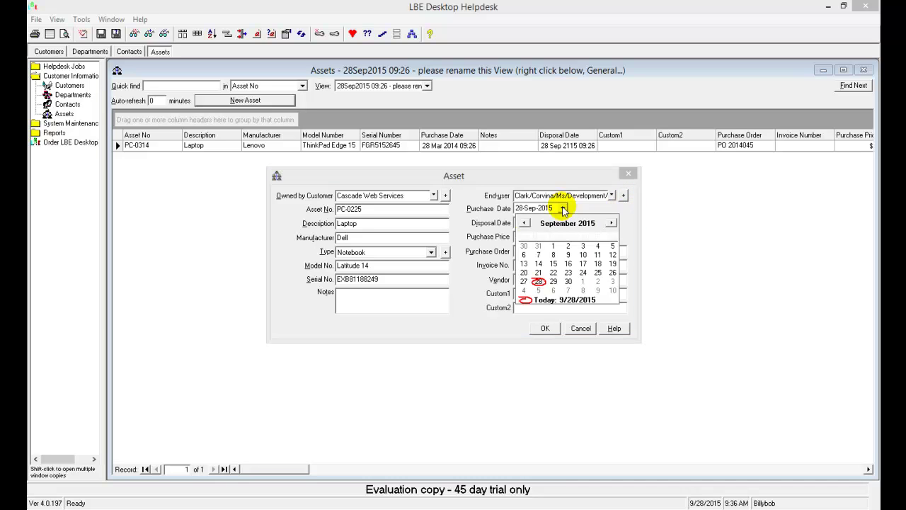
click(547, 223)
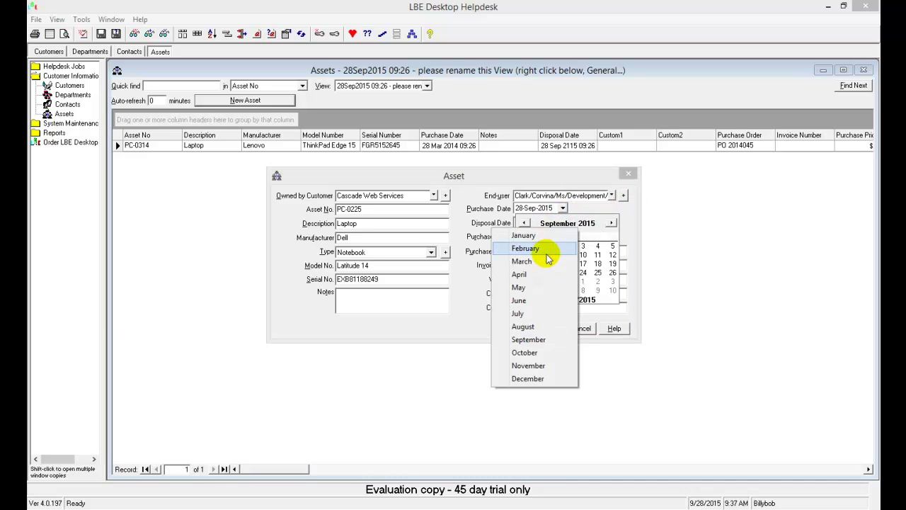
click(518, 313)
click(575, 223)
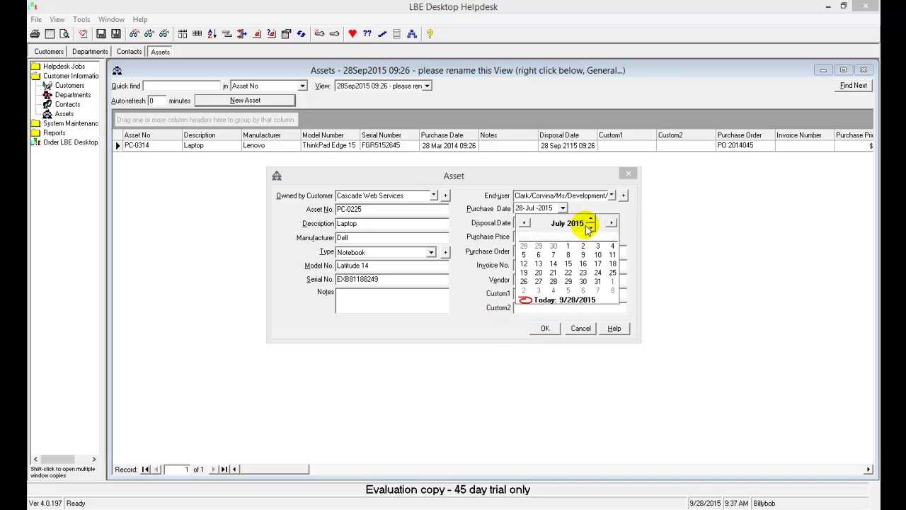
click(591, 227)
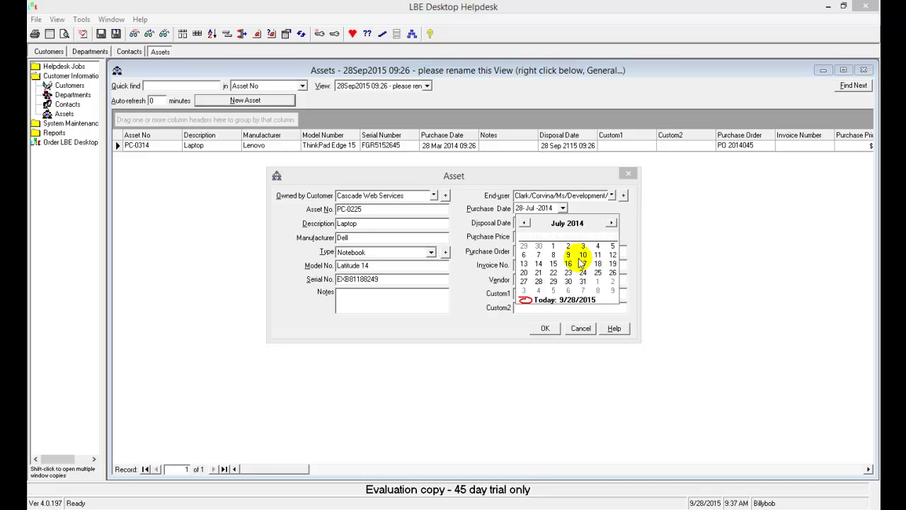
click(582, 263)
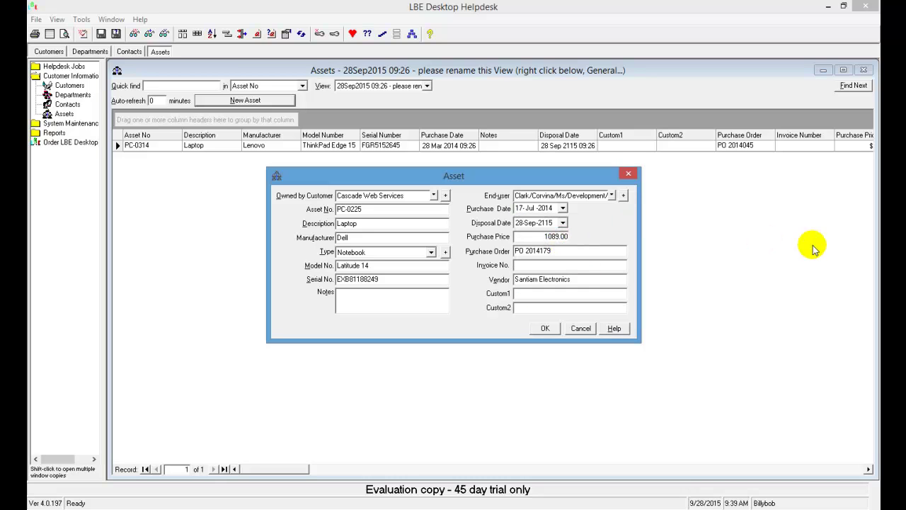
click(545, 328)
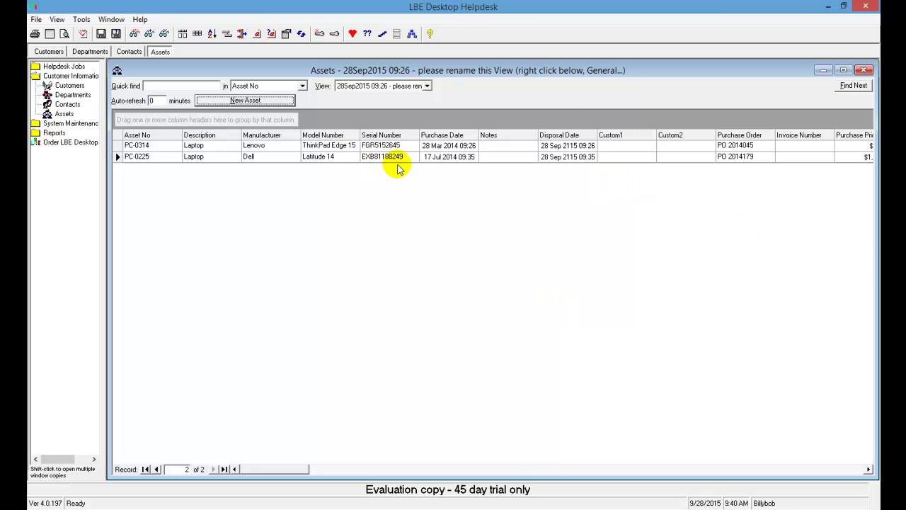
click(82, 126)
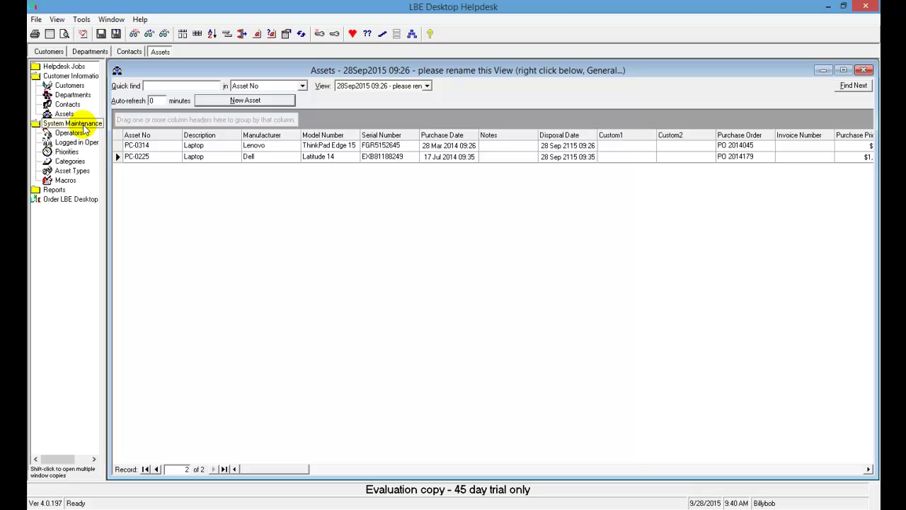
Add a Network job category, then sort the Categories list by name ascending.
click(68, 163)
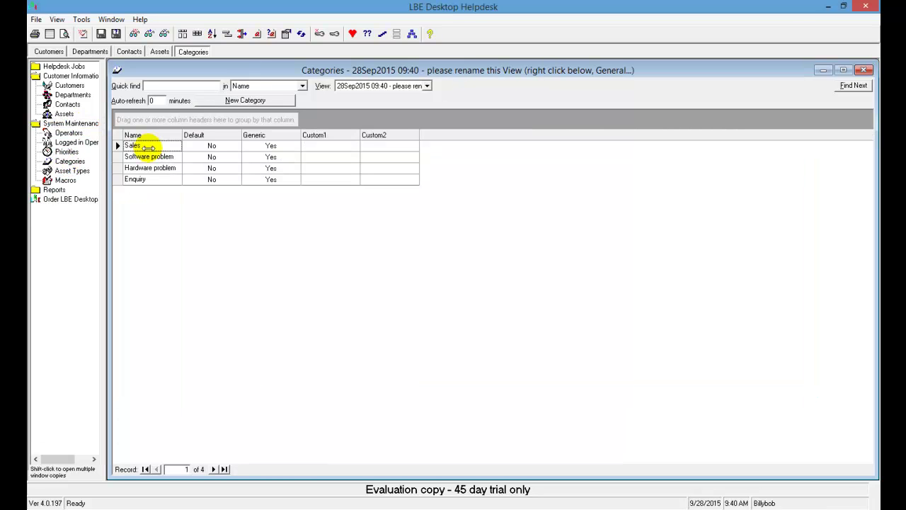
click(260, 100)
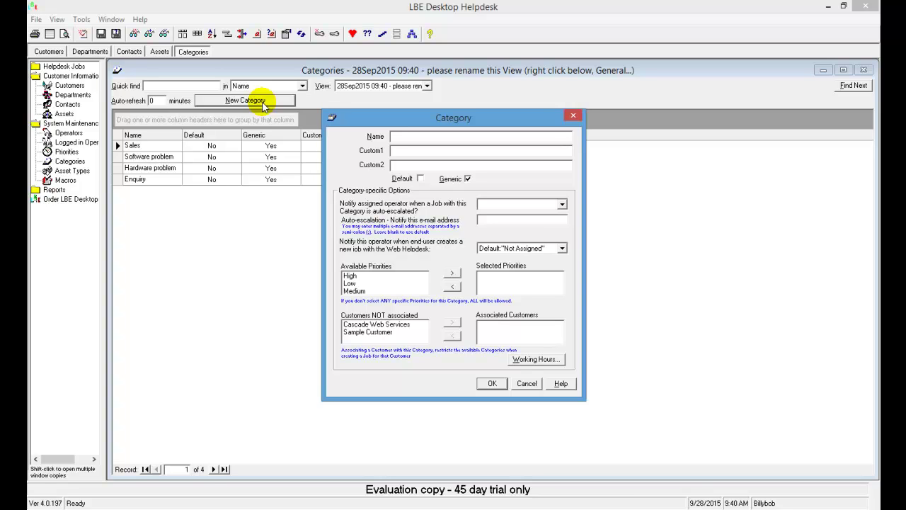
text(Network)
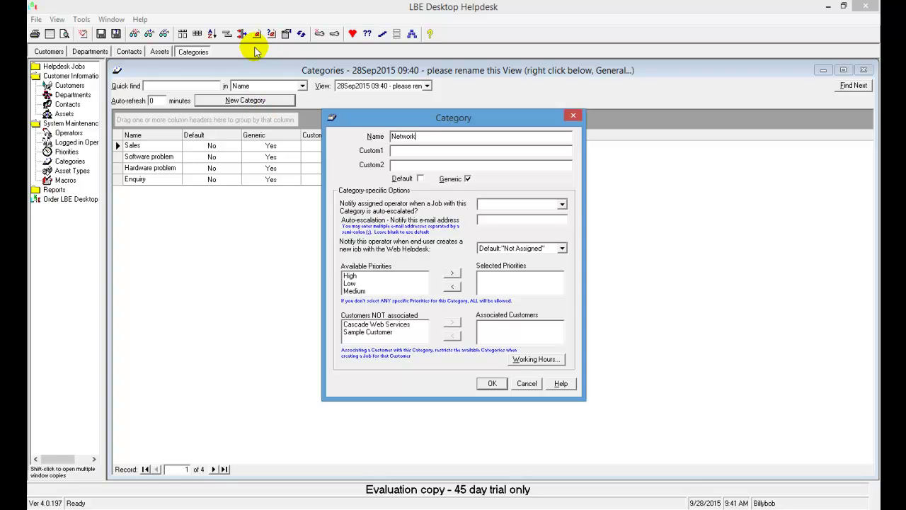
click(491, 385)
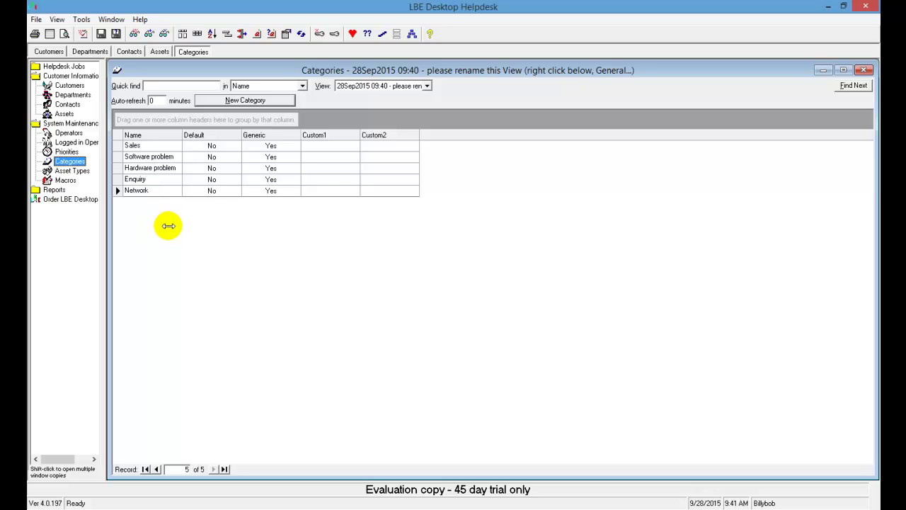
click(144, 136)
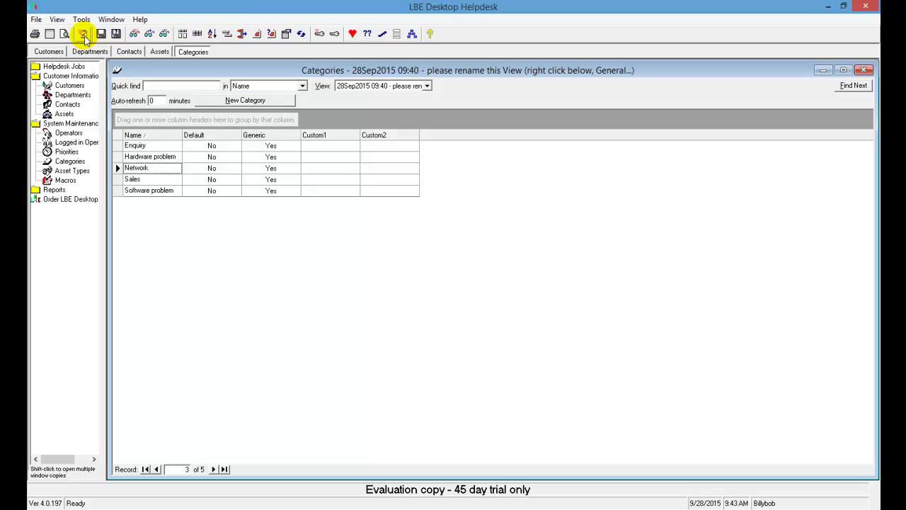
Start a new helpdesk job with File > New Job.
click(35, 19)
mouse_move(35, 19)
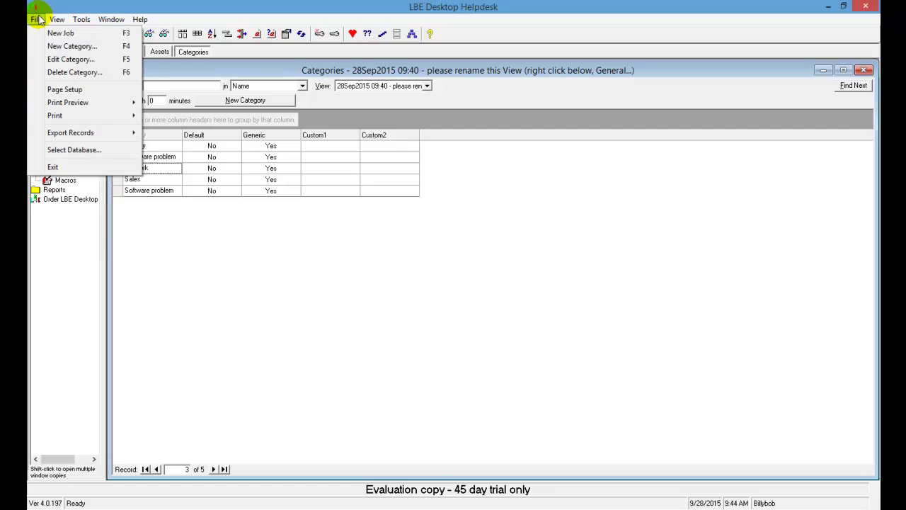
click(57, 36)
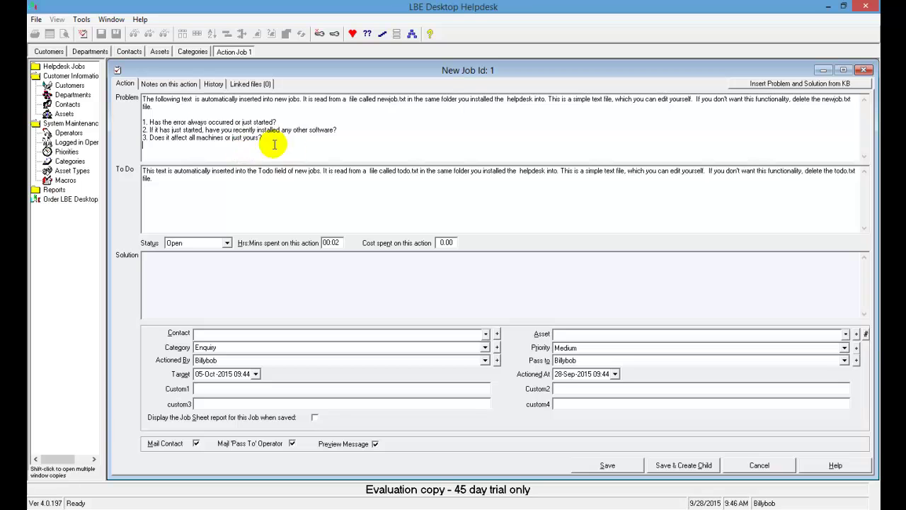
Replace the default Problem text with the 12-foot Ethernet cable request on one line.
drag(263, 139, 128, 96)
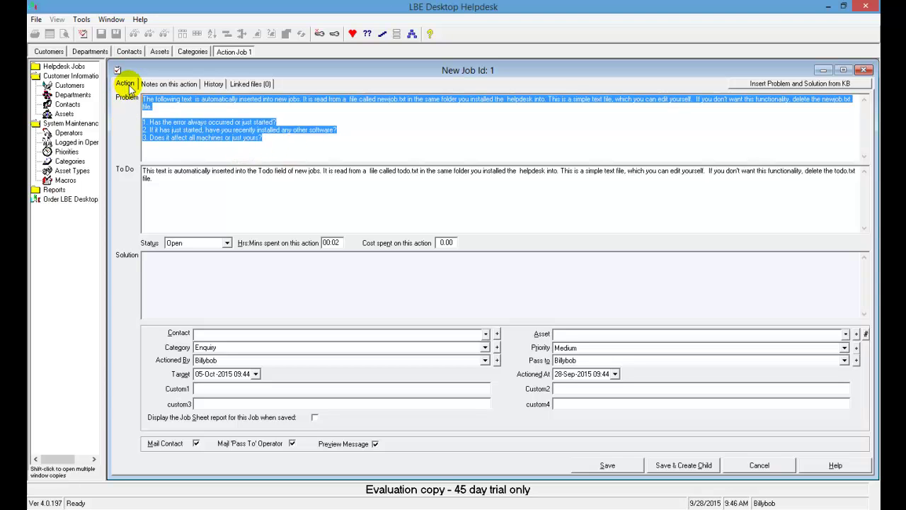
text(Phil Green needs a 12-foot Ethernet cable to connect his laptop PC to CascadeNet)
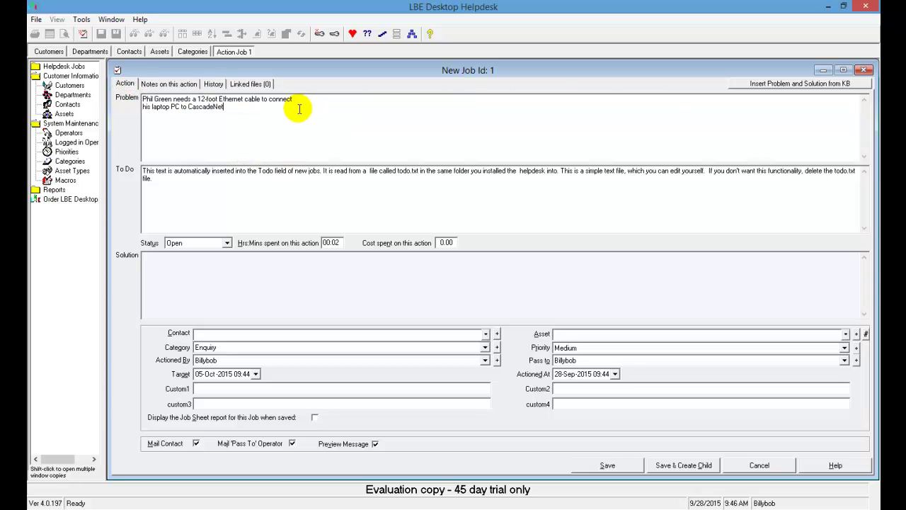
text(.)
click(299, 99)
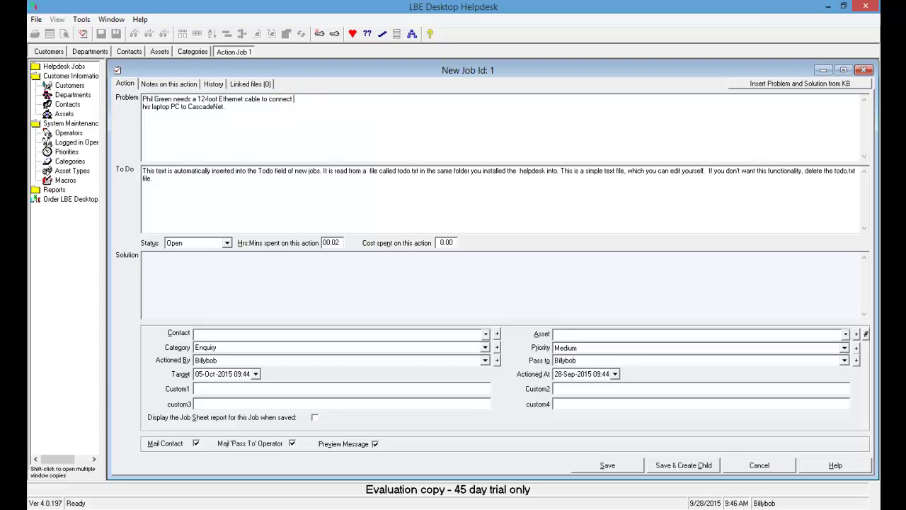
key(Delete)
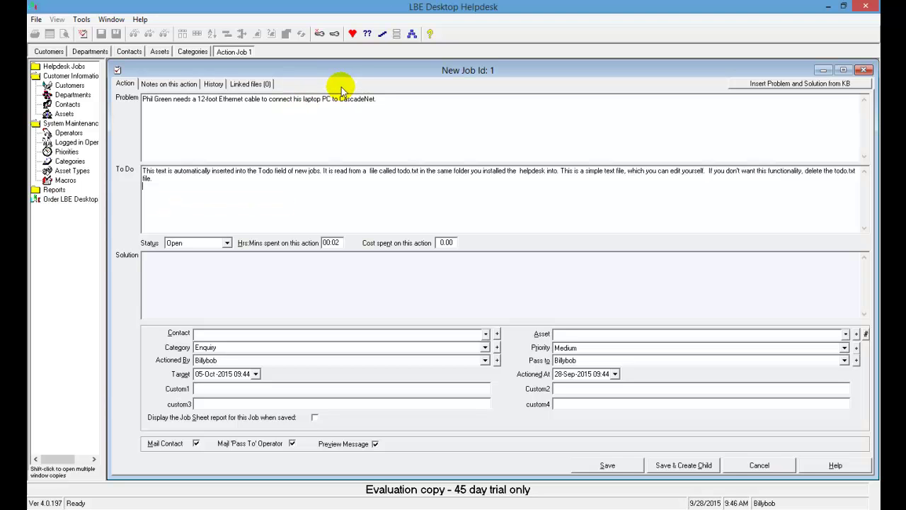
Replace the default To Do text with 'Deliver cable to room 5'.
click(150, 182)
drag(150, 181, 127, 168)
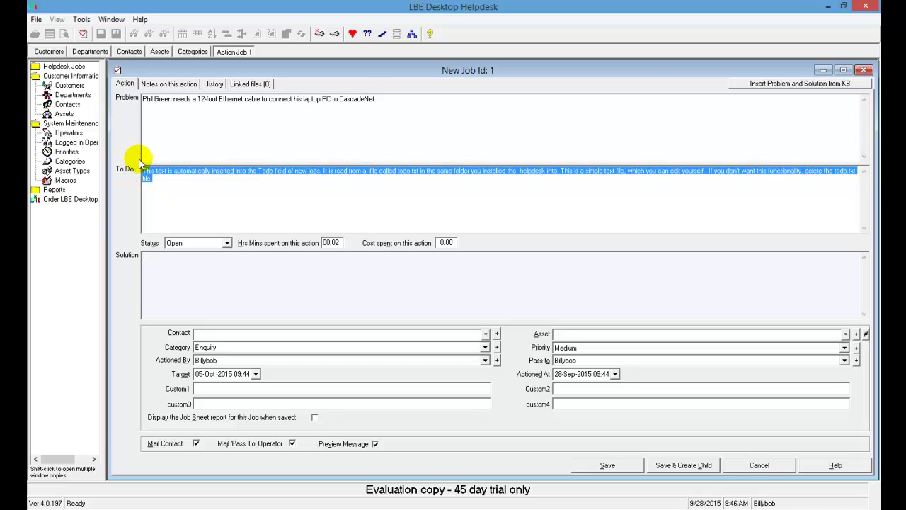
text(Deliver cable to room 5)
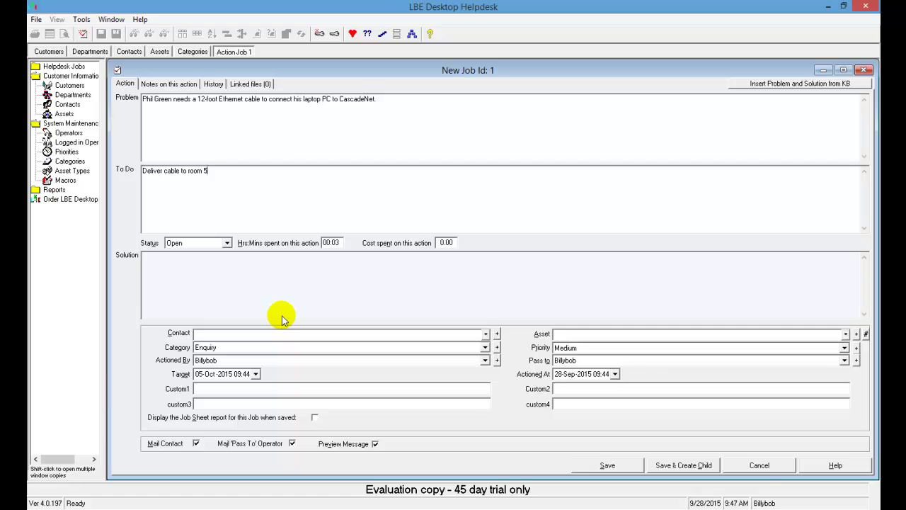
Set the job's contact to the GIS technician and its asset to PC-0314 ThinkPad Edge 15.
click(486, 334)
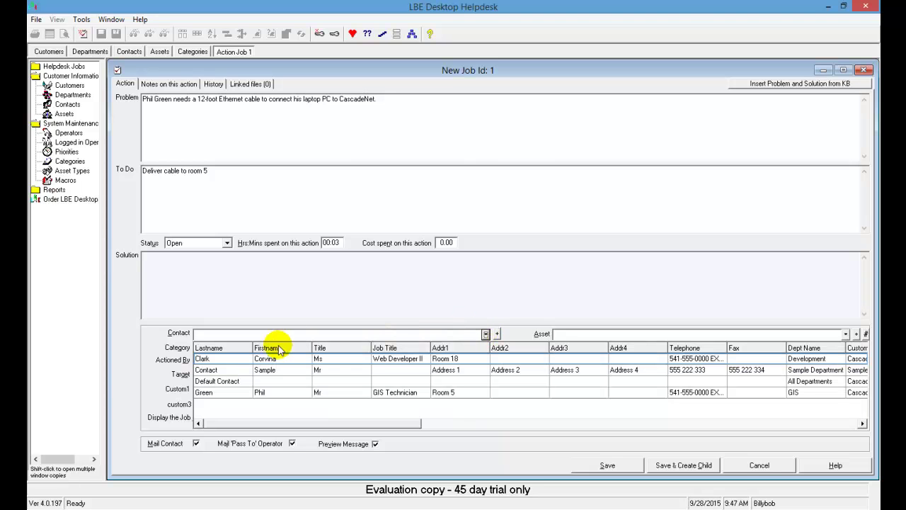
click(206, 394)
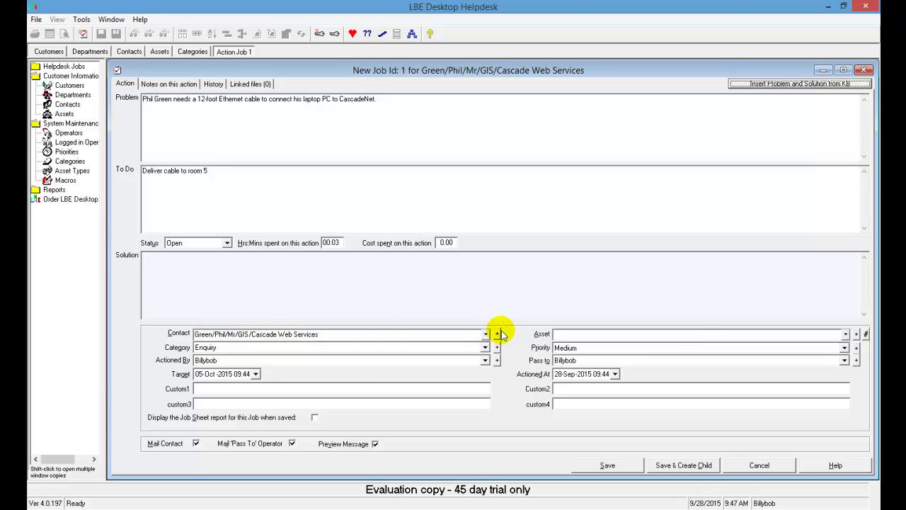
click(846, 334)
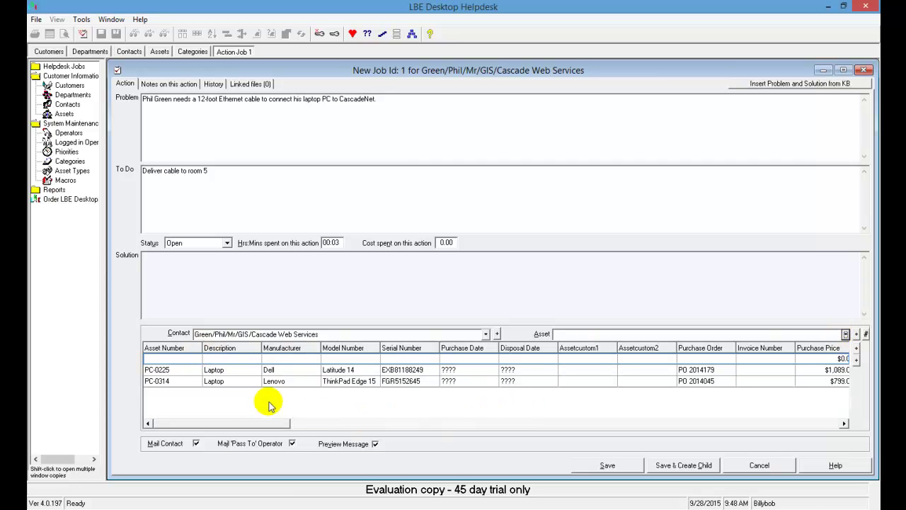
click(232, 378)
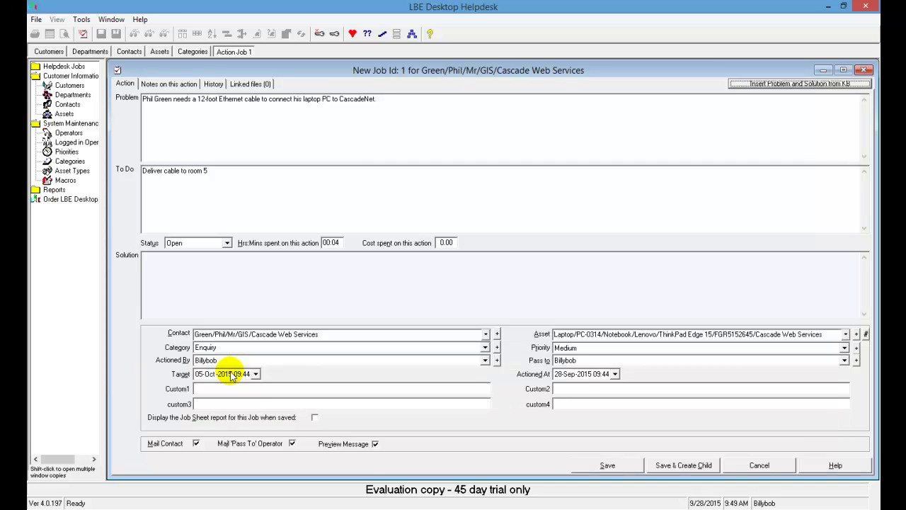
click(237, 376)
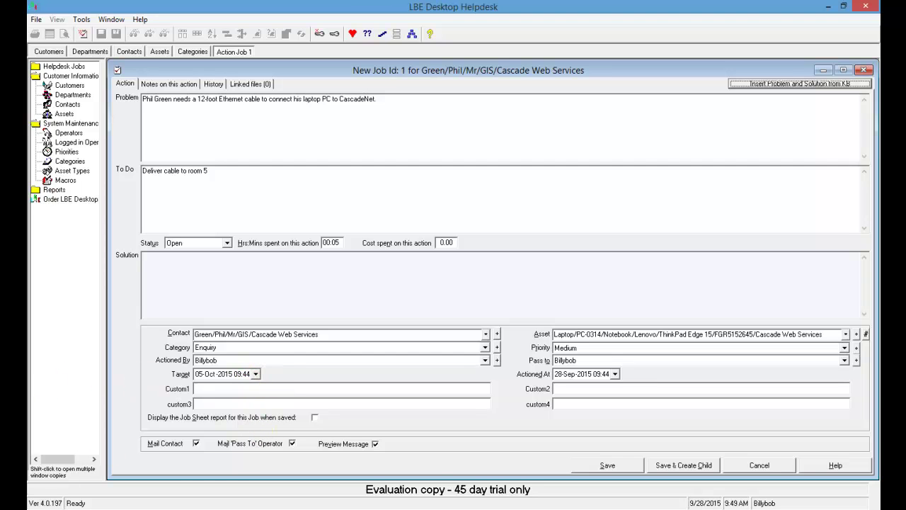
Clear Mail Contact, Mail 'Pass To' Operator and Preview Message, then save job 1.
click(196, 443)
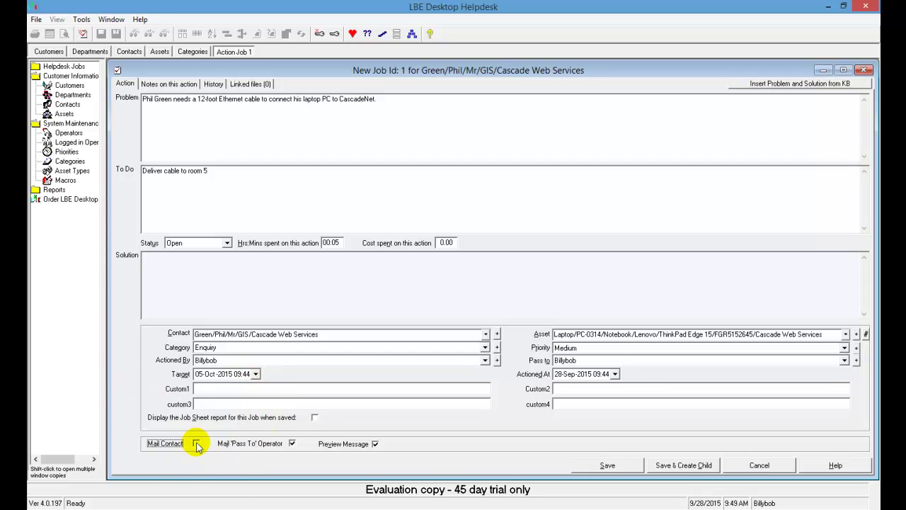
click(293, 444)
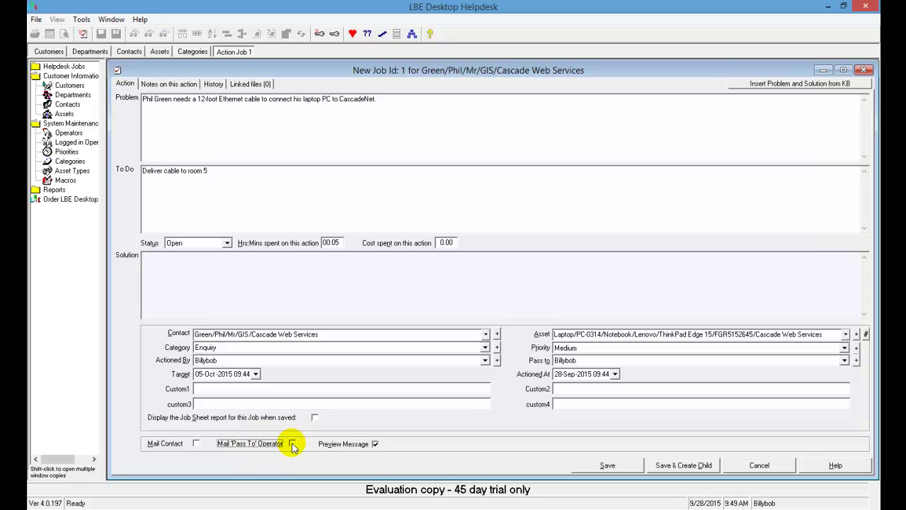
click(375, 444)
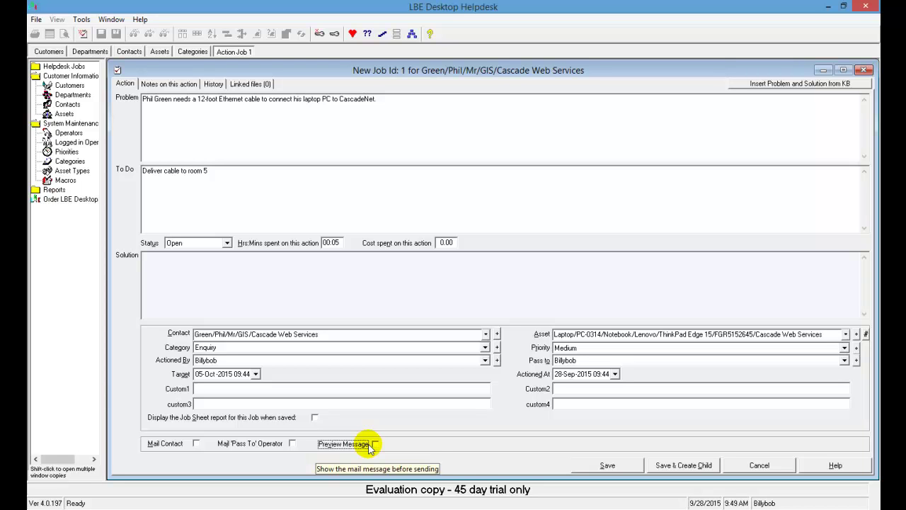
click(604, 465)
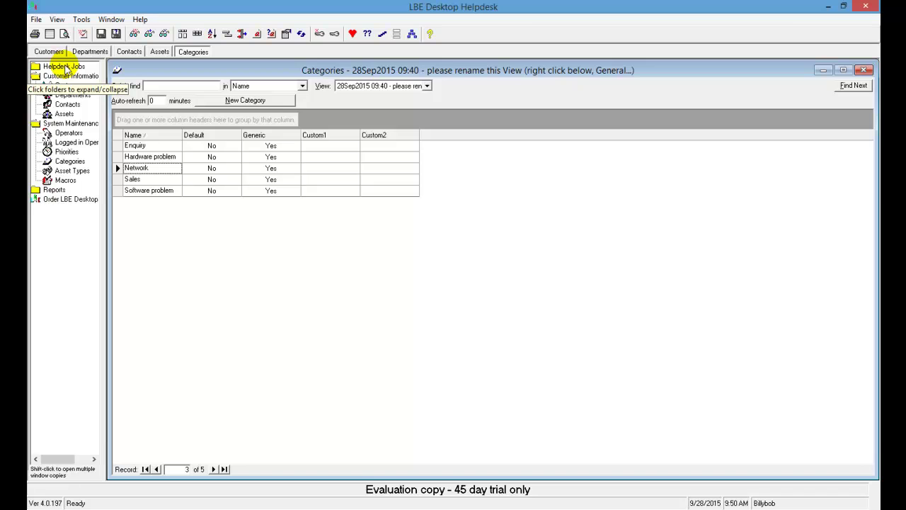
Open job 1 for actioning from the Helpdesk Jobs Detailed list.
click(65, 67)
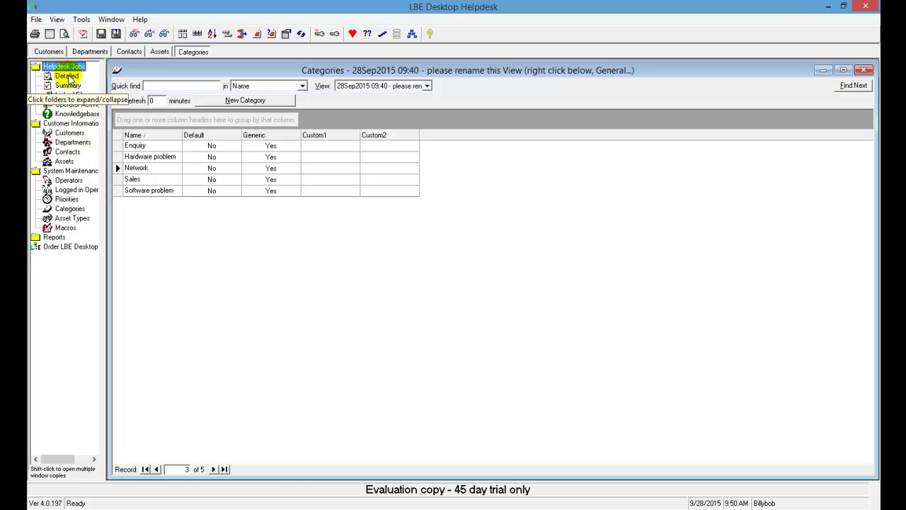
click(68, 77)
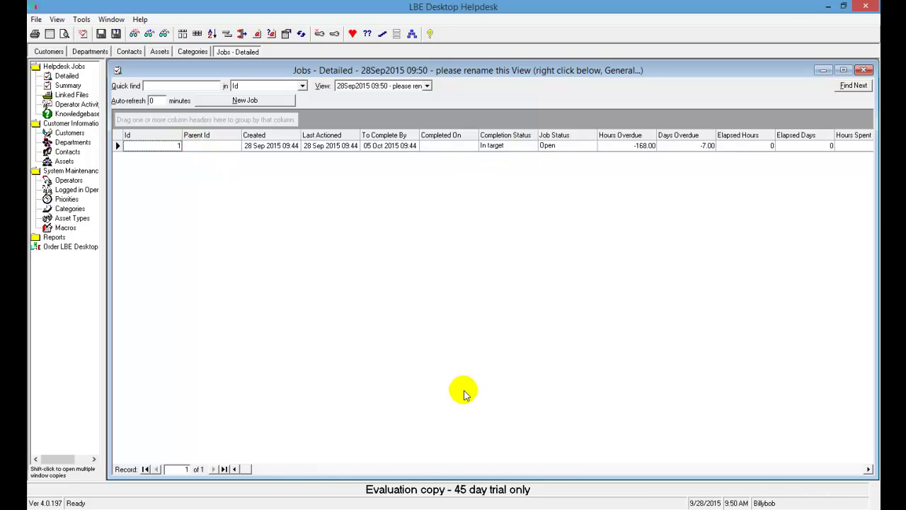
drag(311, 471, 234, 464)
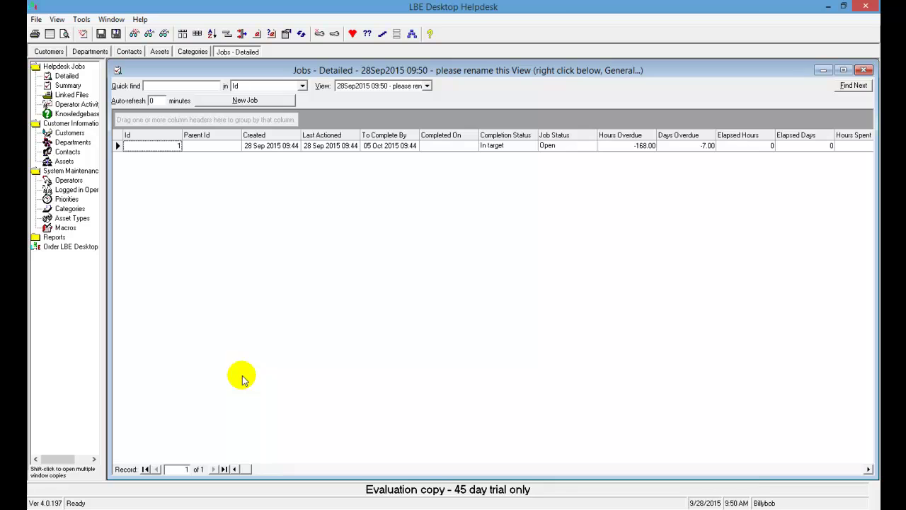
double_click(156, 147)
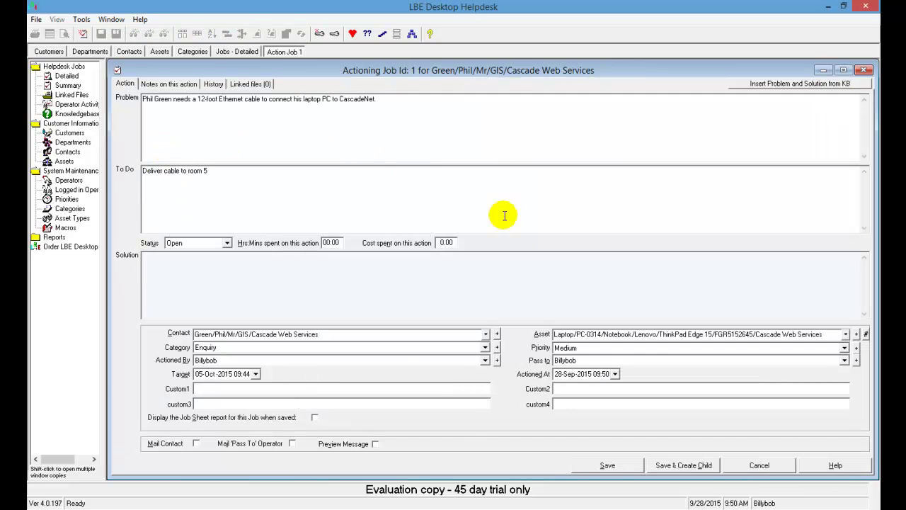